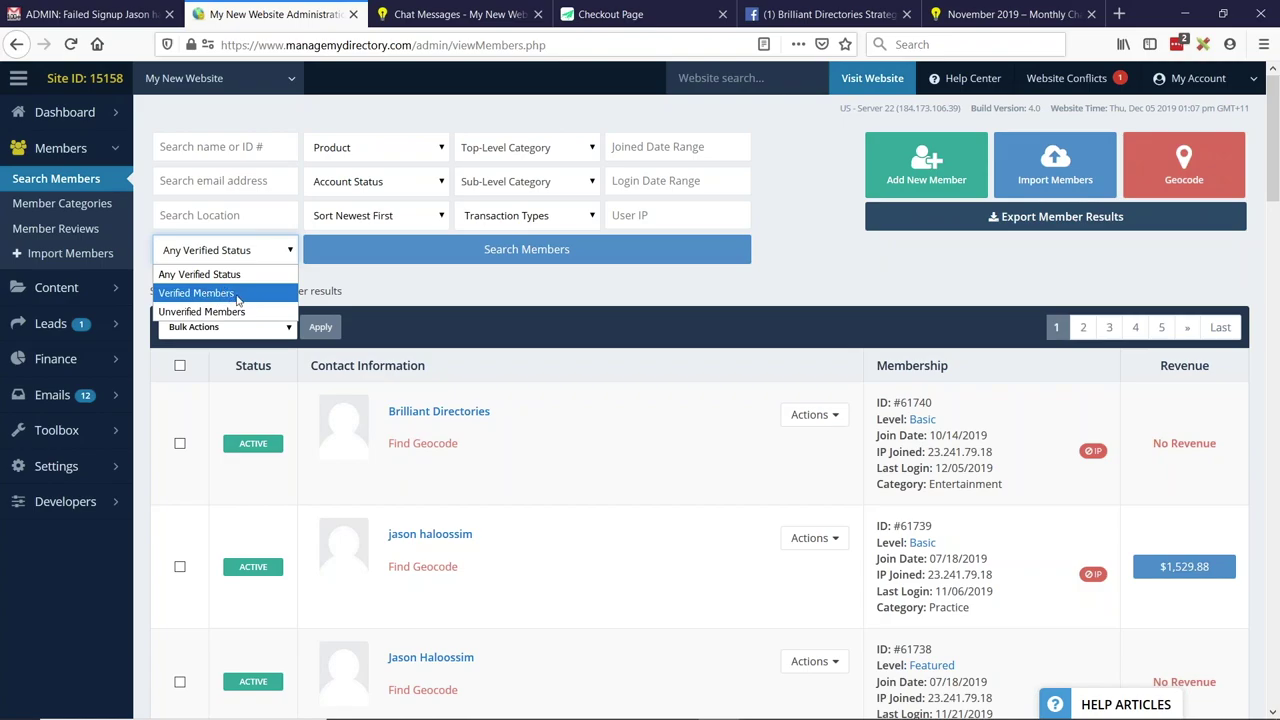
Set the verified status filter of the member search to Verified Members, after trying Unverified Members
left_click(253, 312)
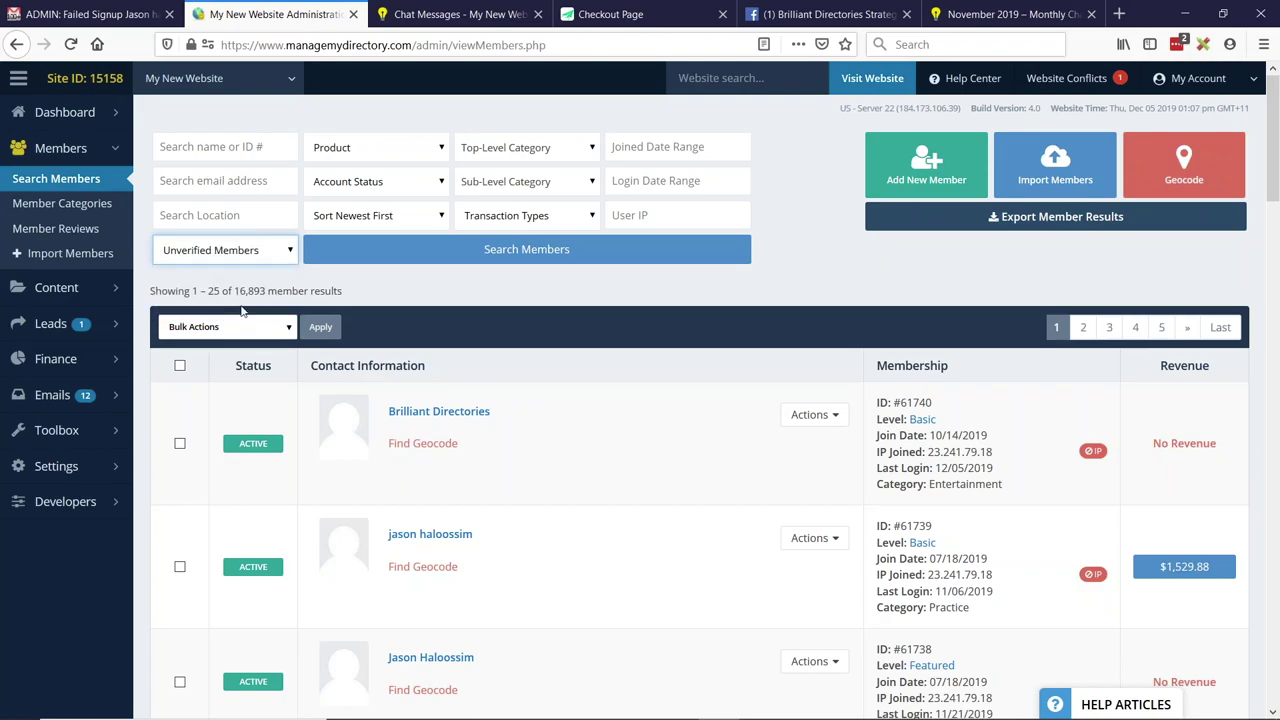
left_click(232, 256)
left_click(204, 292)
left_click(411, 305)
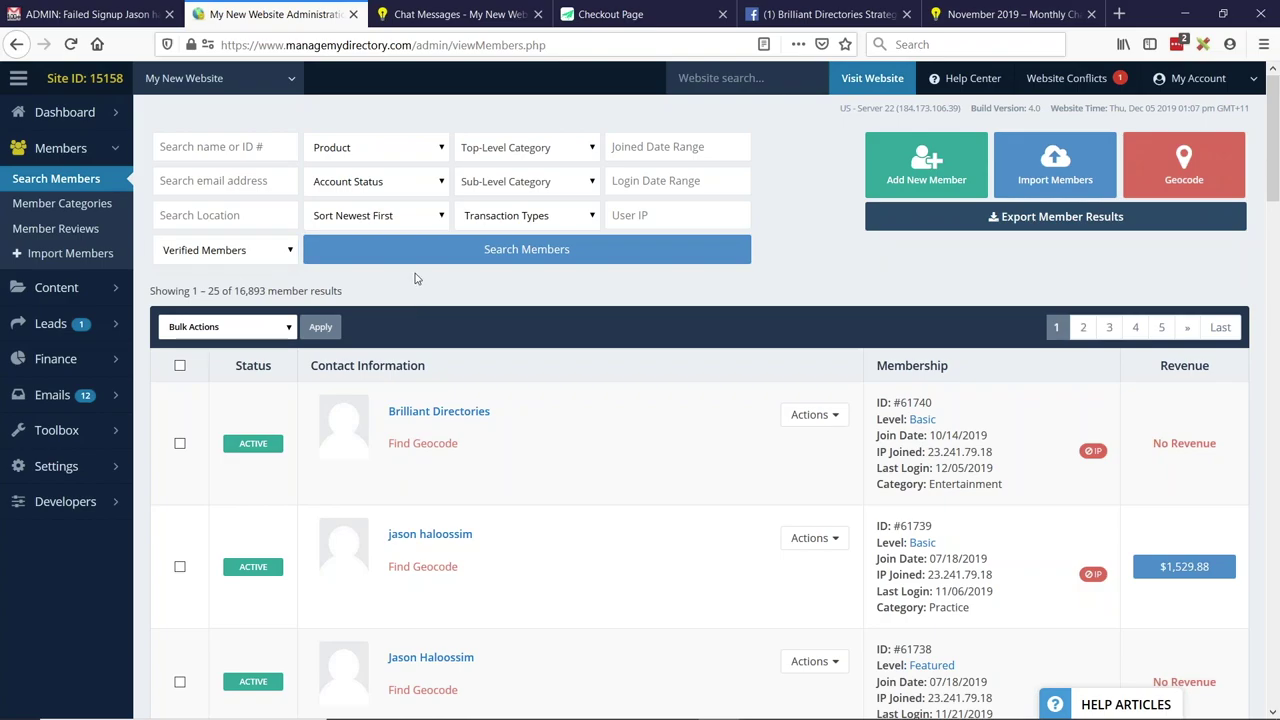
left_click(201, 245)
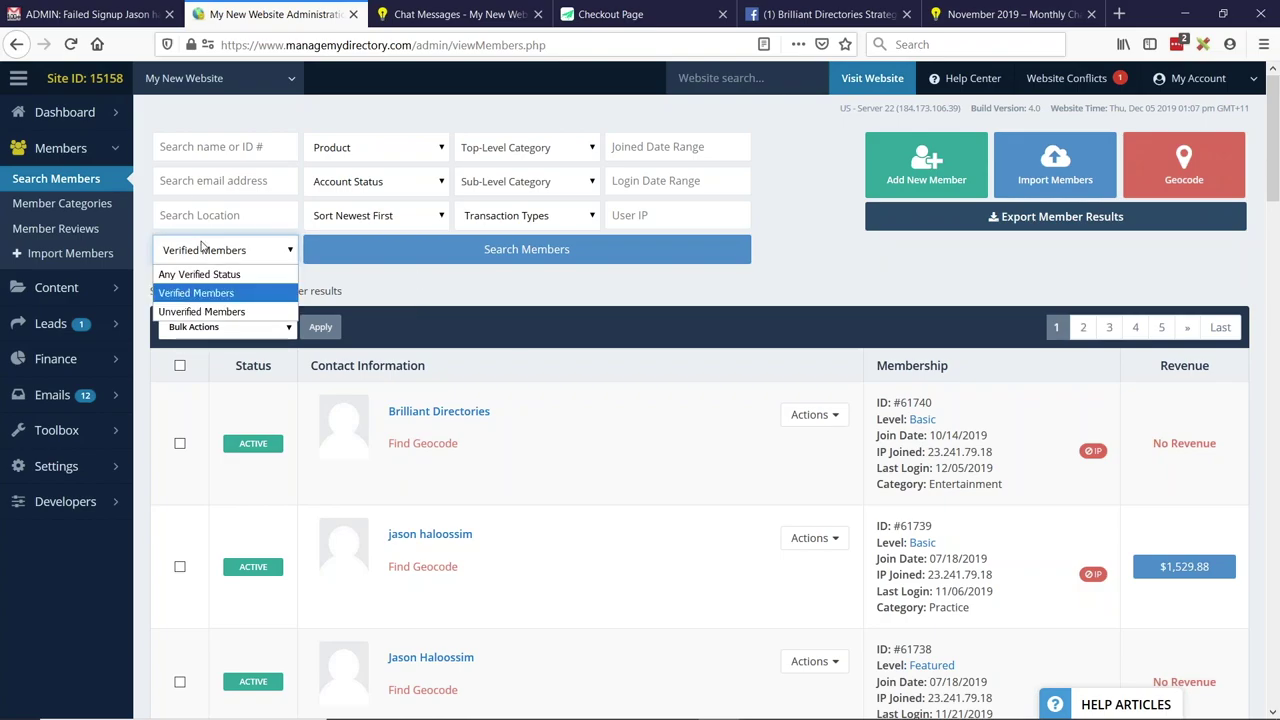
left_click(203, 293)
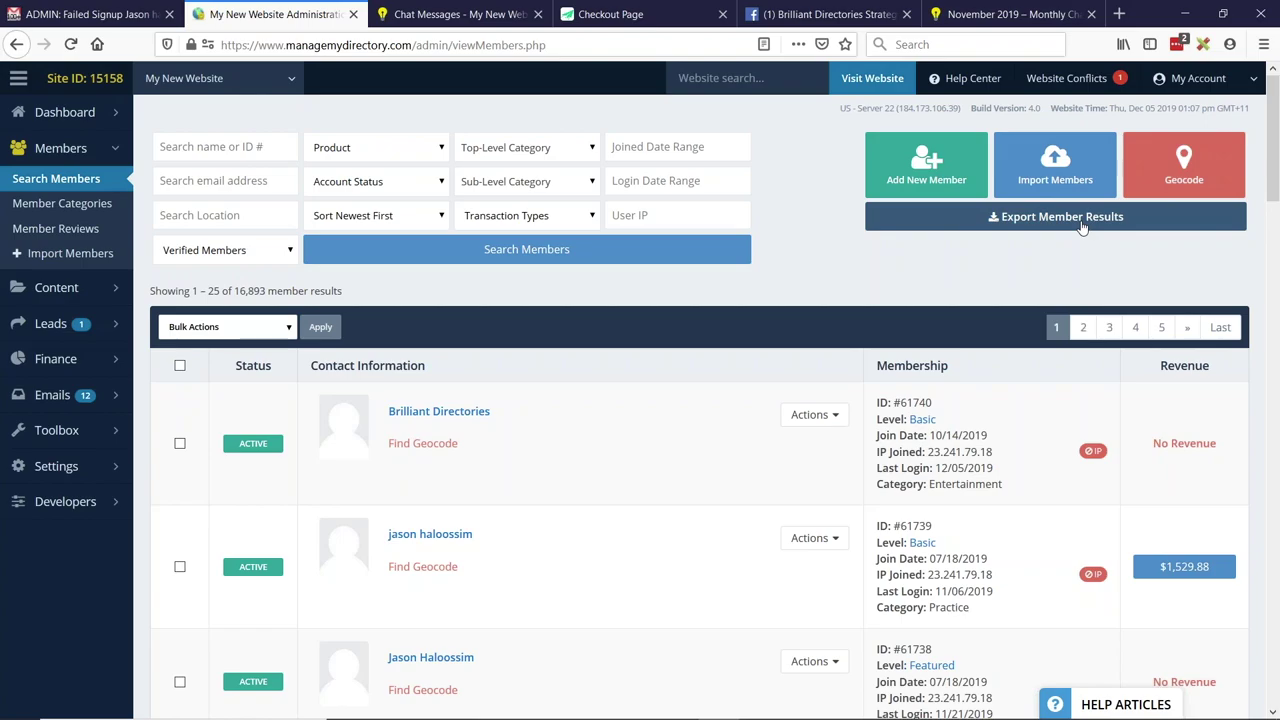
key("alt+Tab")
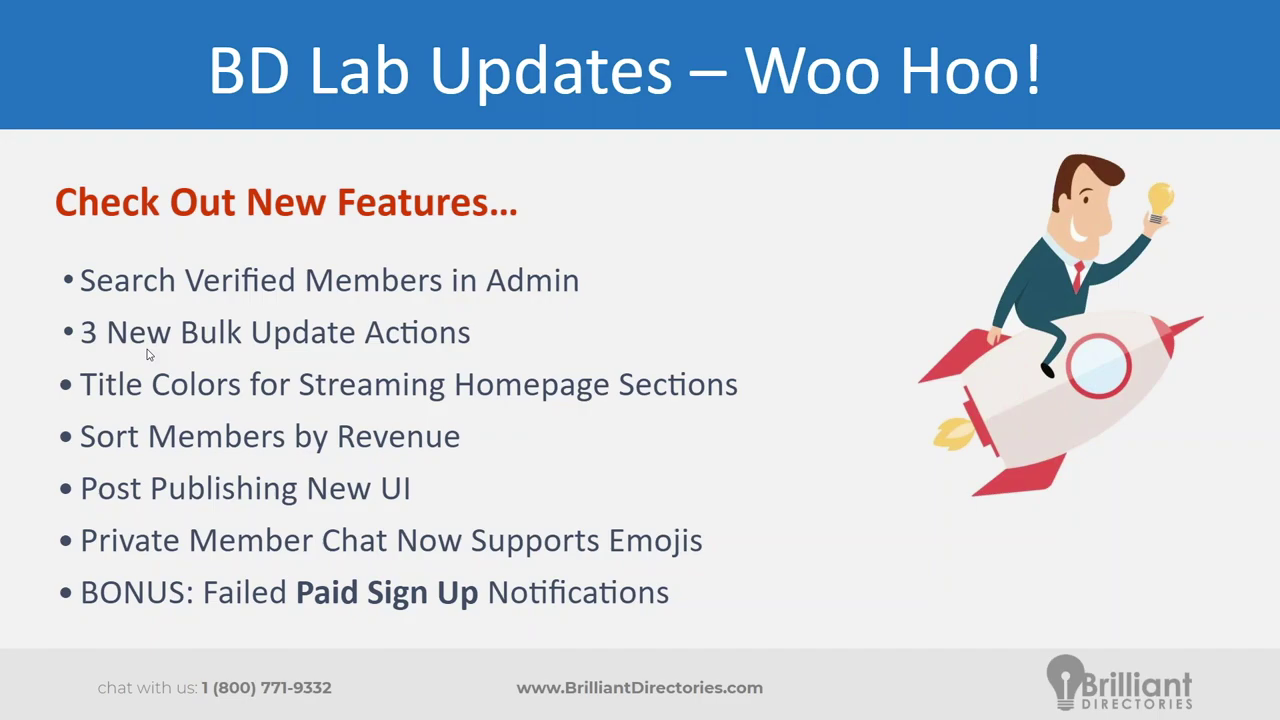
key("alt+Tab")
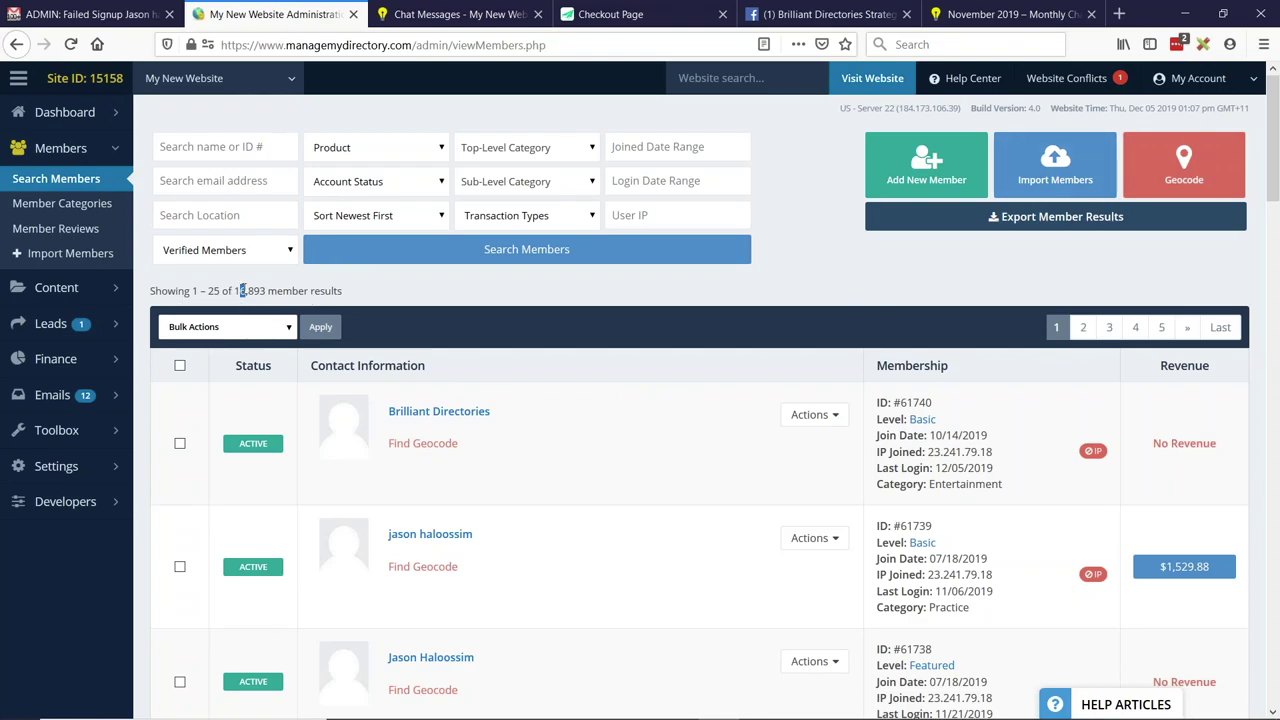
Start the Update Listing Type bulk action for the Brilliant Directories member, view the available listing types, and cancel it
left_click(284, 330)
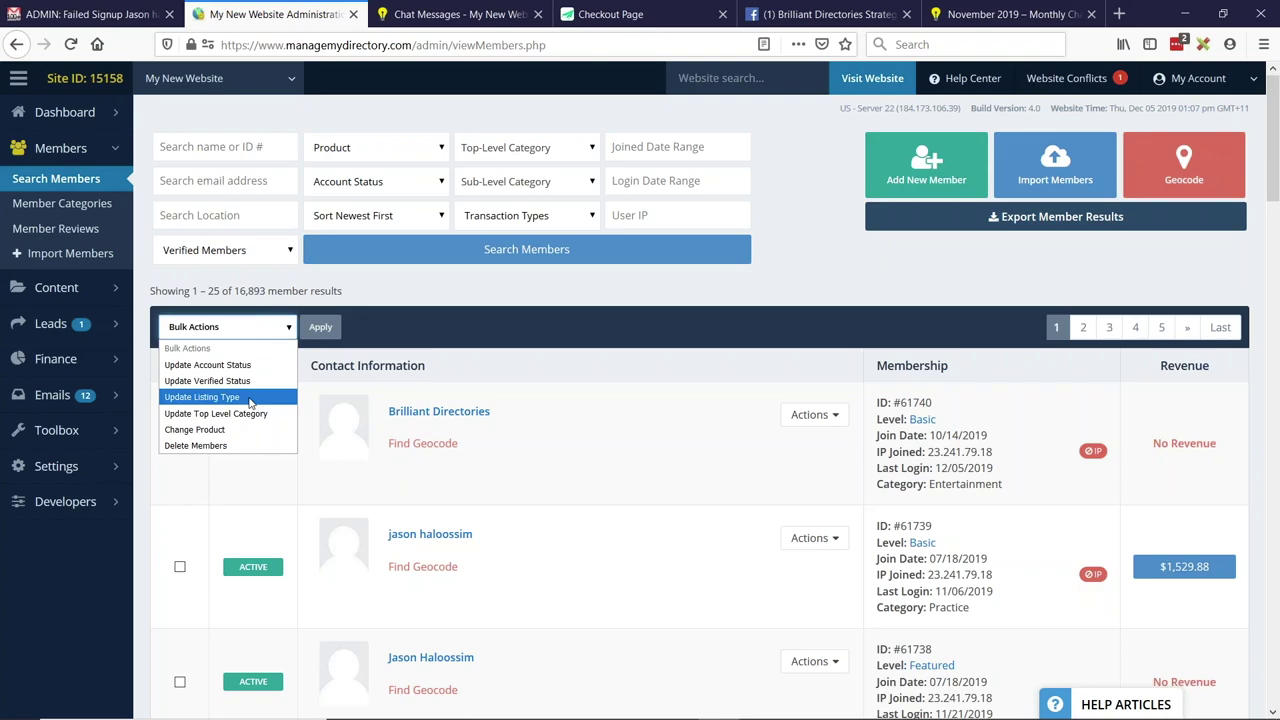
left_click(180, 443)
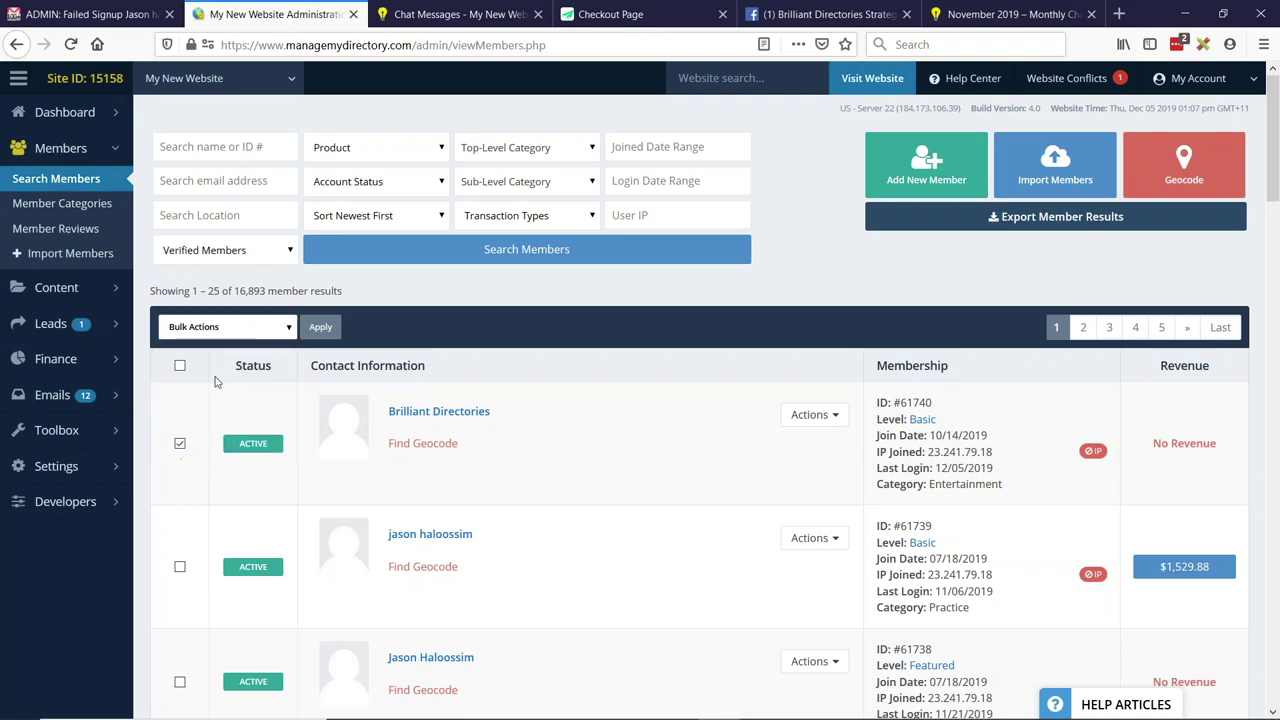
left_click(224, 326)
left_click(203, 397)
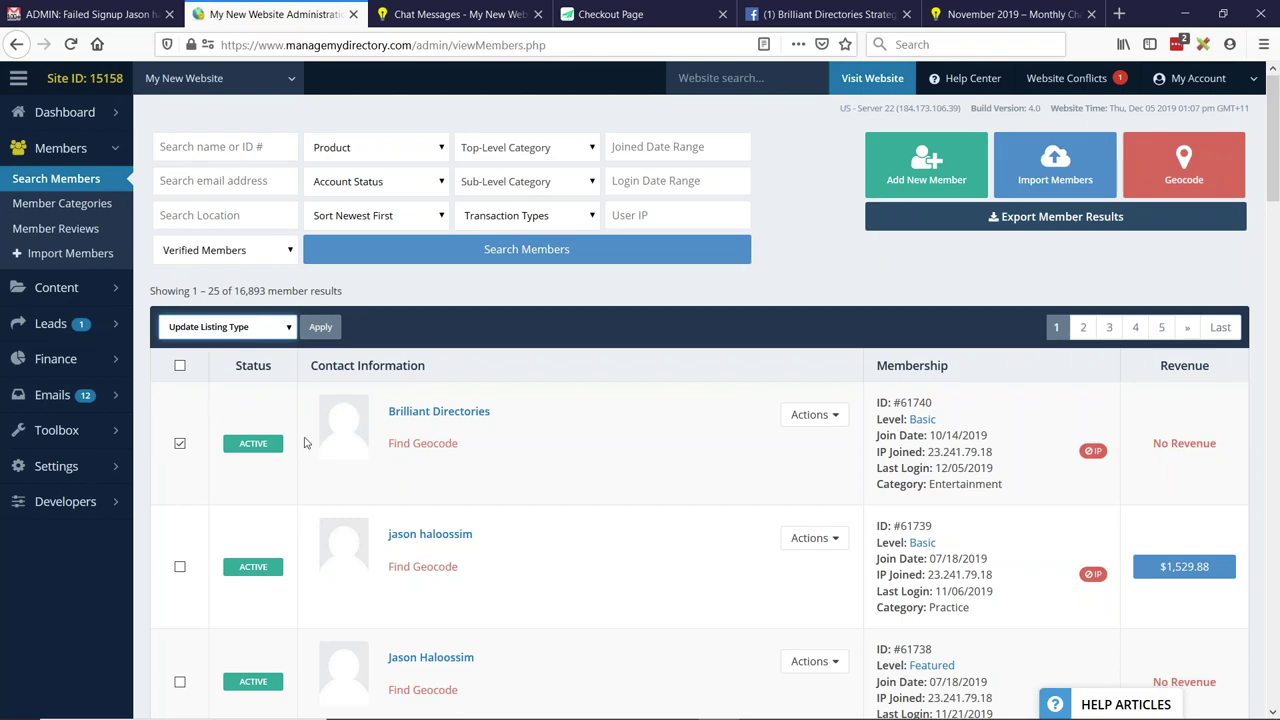
left_click(320, 327)
left_click(695, 298)
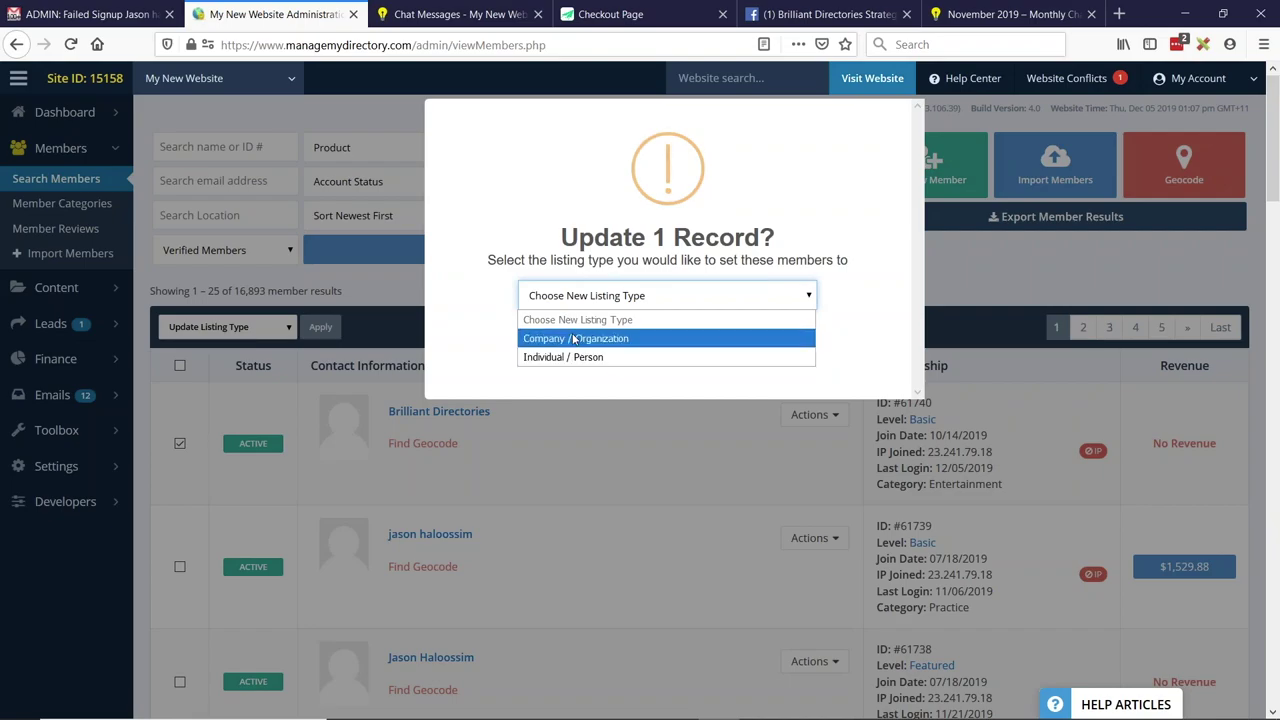
left_click(373, 283)
left_click(372, 283)
left_click(228, 327)
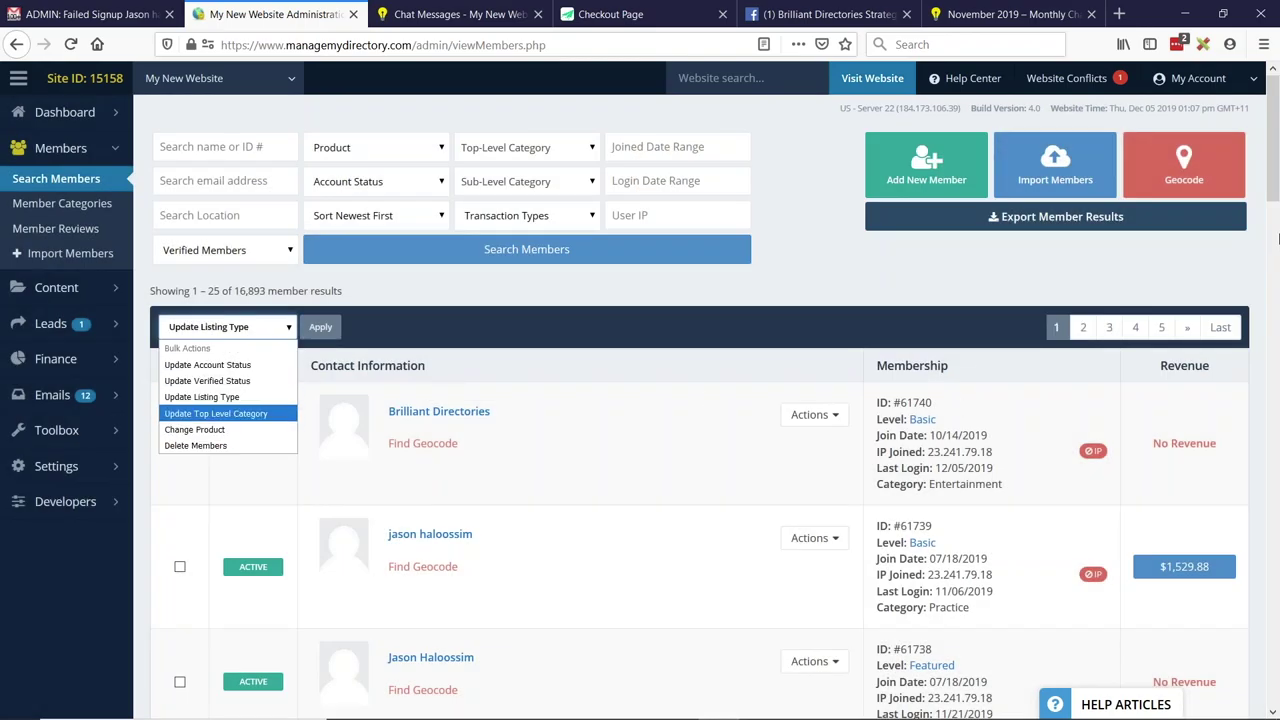
left_click(1274, 52)
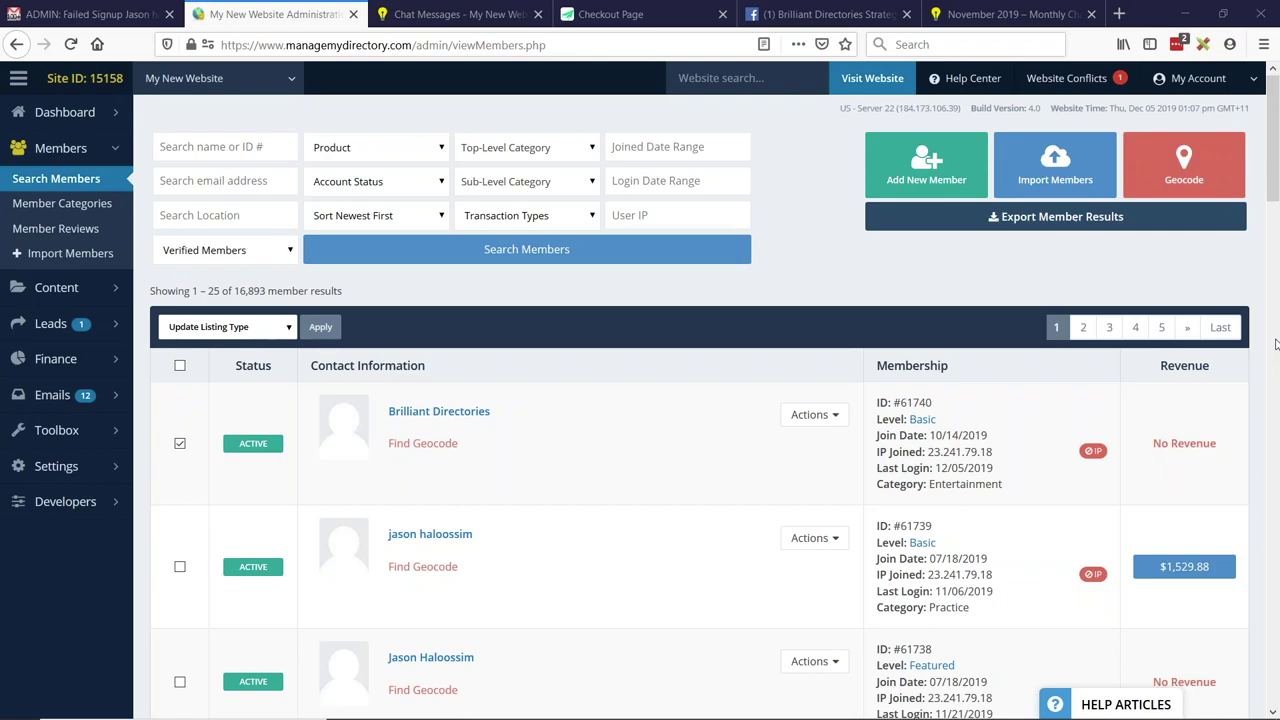
Set Verified Member to YES - Verified in the Brilliant Directories member's quick edit listing settings and save the changes
left_click(792, 422)
left_click(800, 420)
left_click(651, 462)
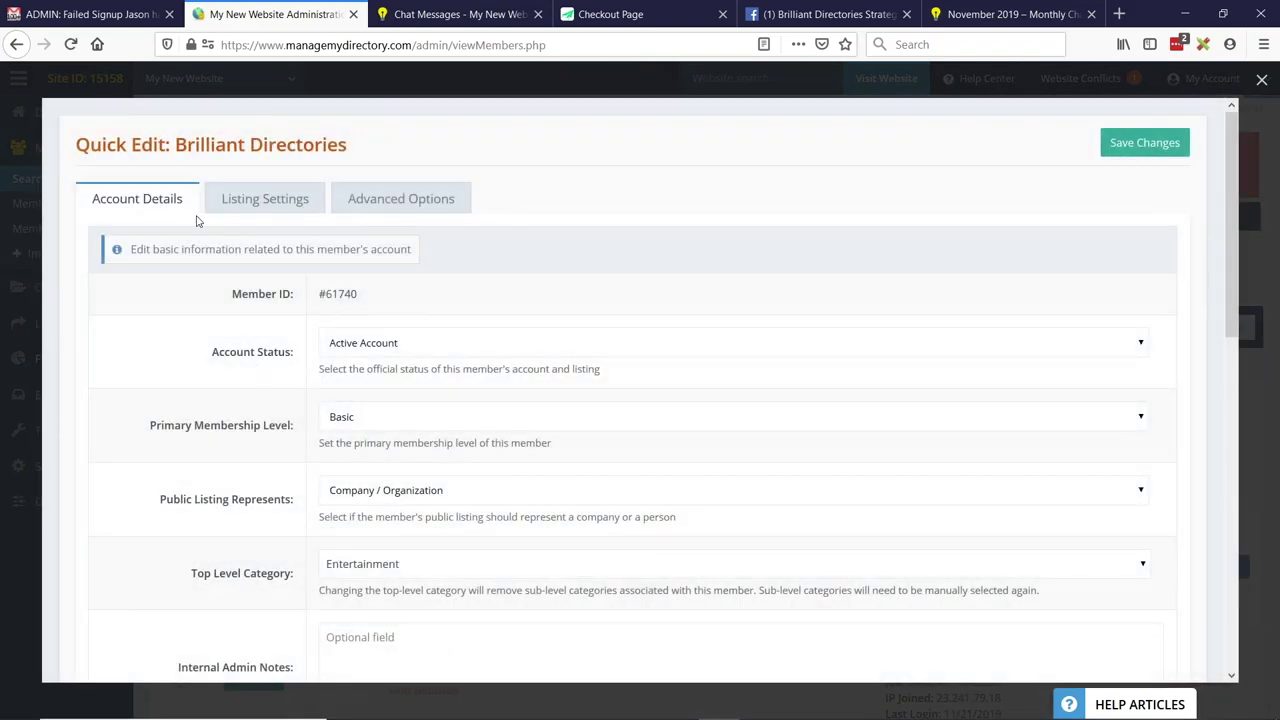
left_click(244, 199)
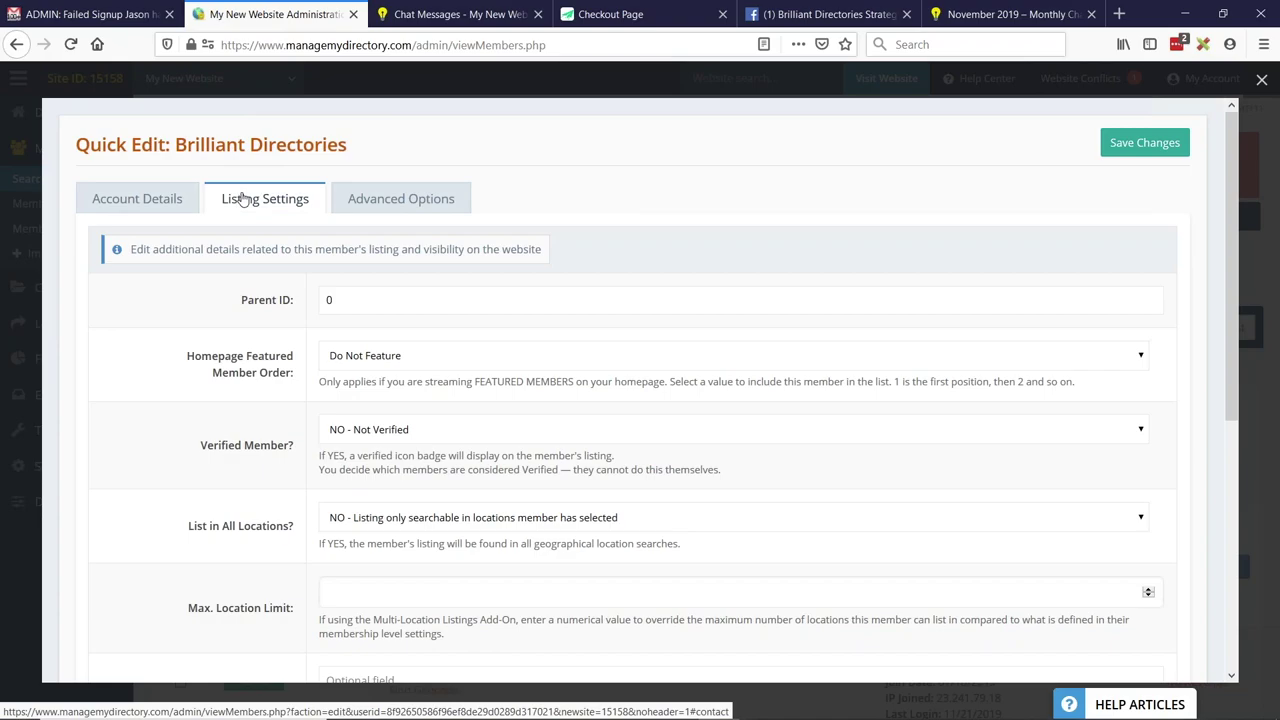
left_click_drag(196, 449, 262, 446)
left_click(369, 431)
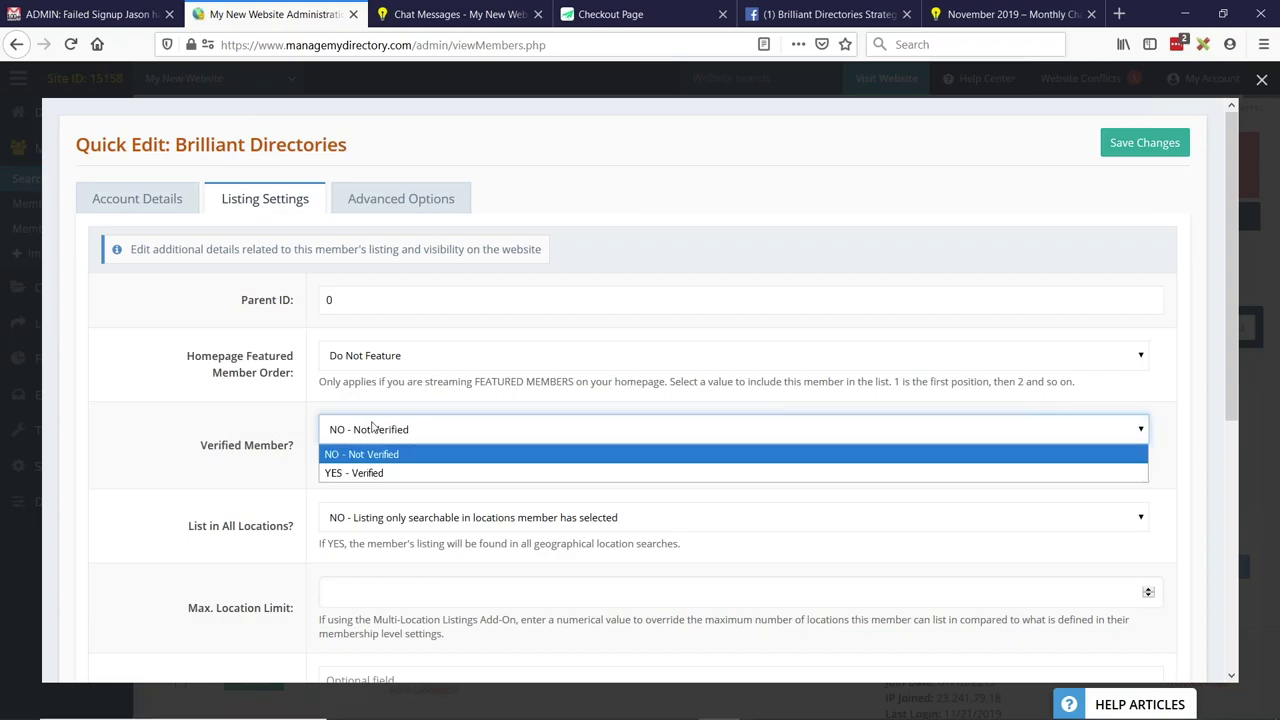
left_click(361, 473)
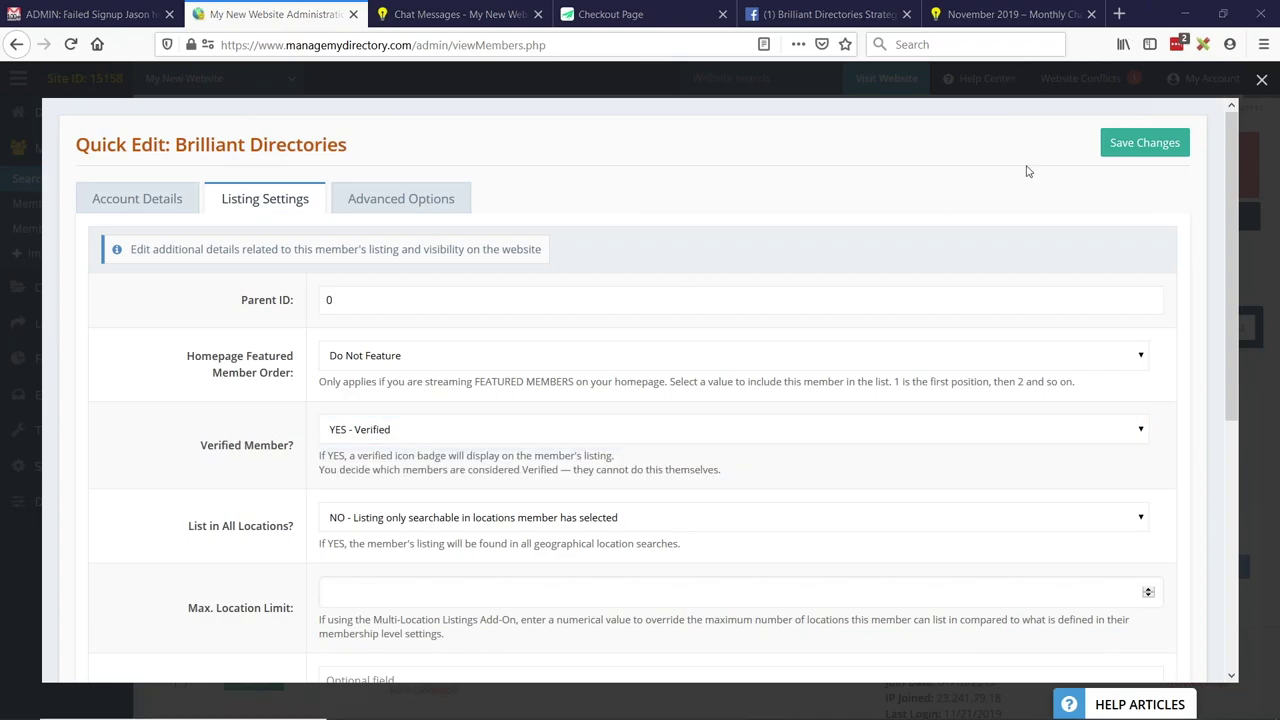
left_click(1129, 152)
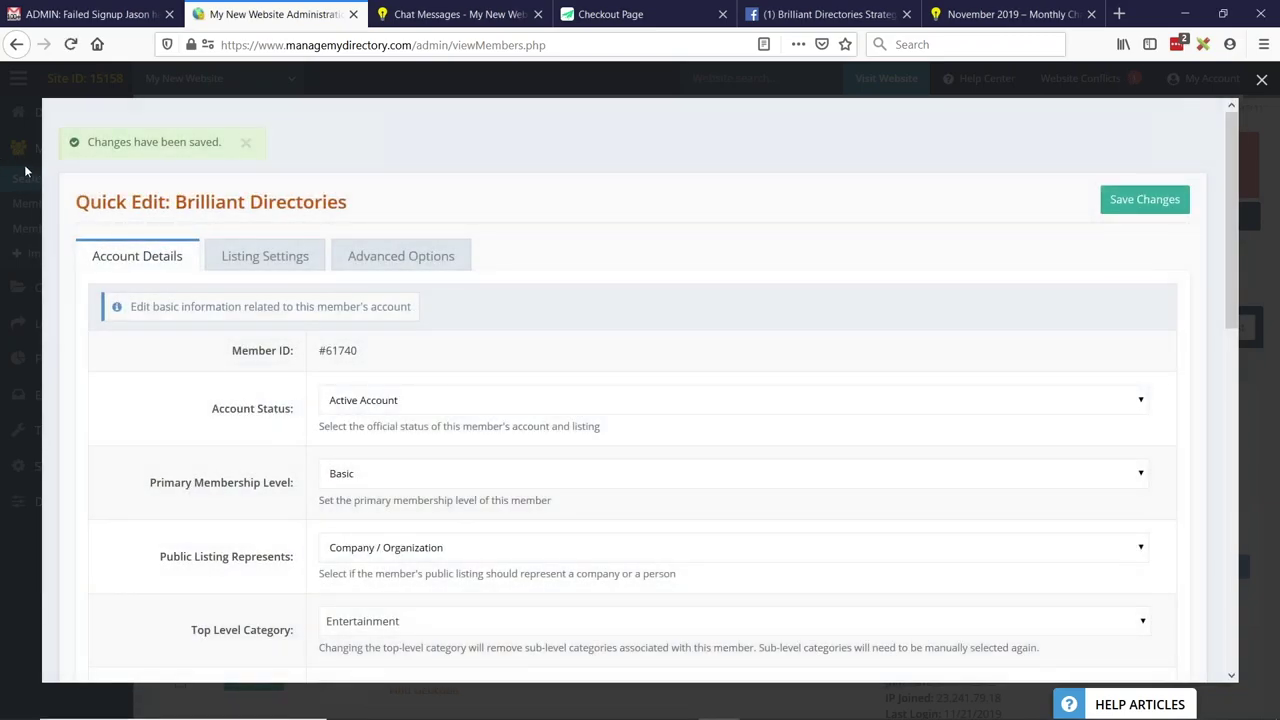
left_click(28, 170)
View the Brilliant Directories member's live profile, check its verified badge, and return to the member search
left_click(815, 414)
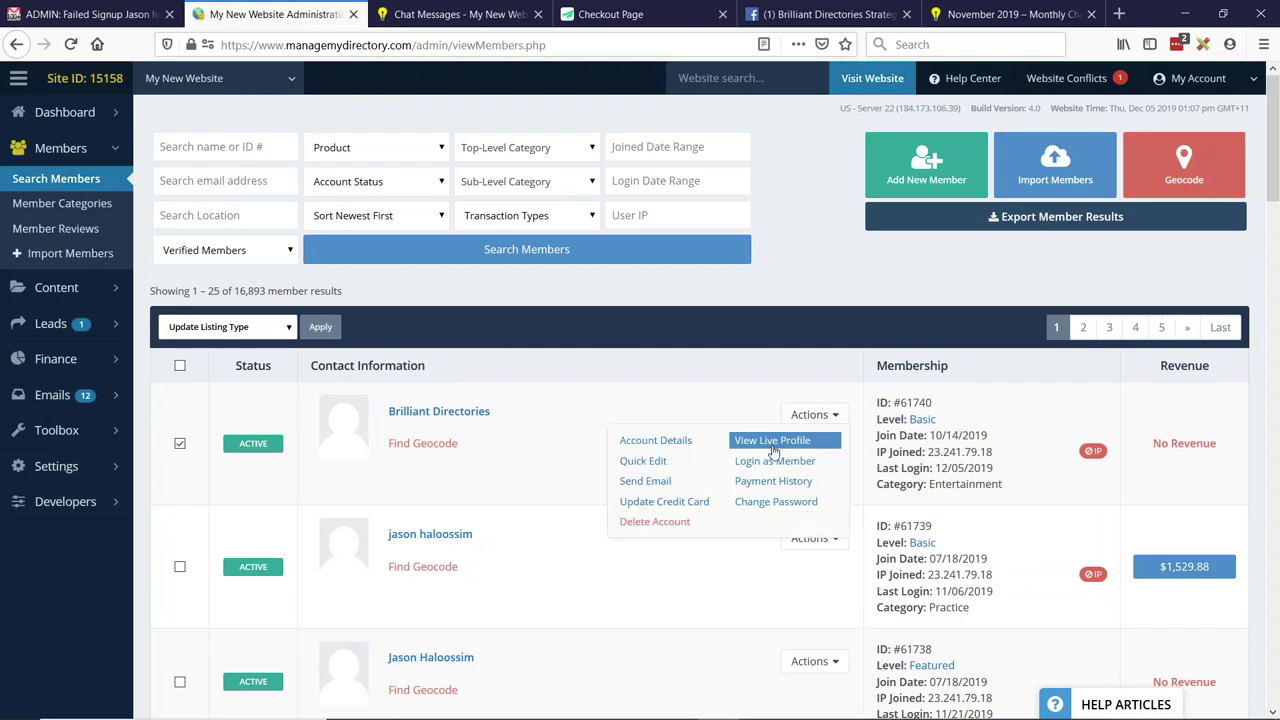
left_click(769, 441)
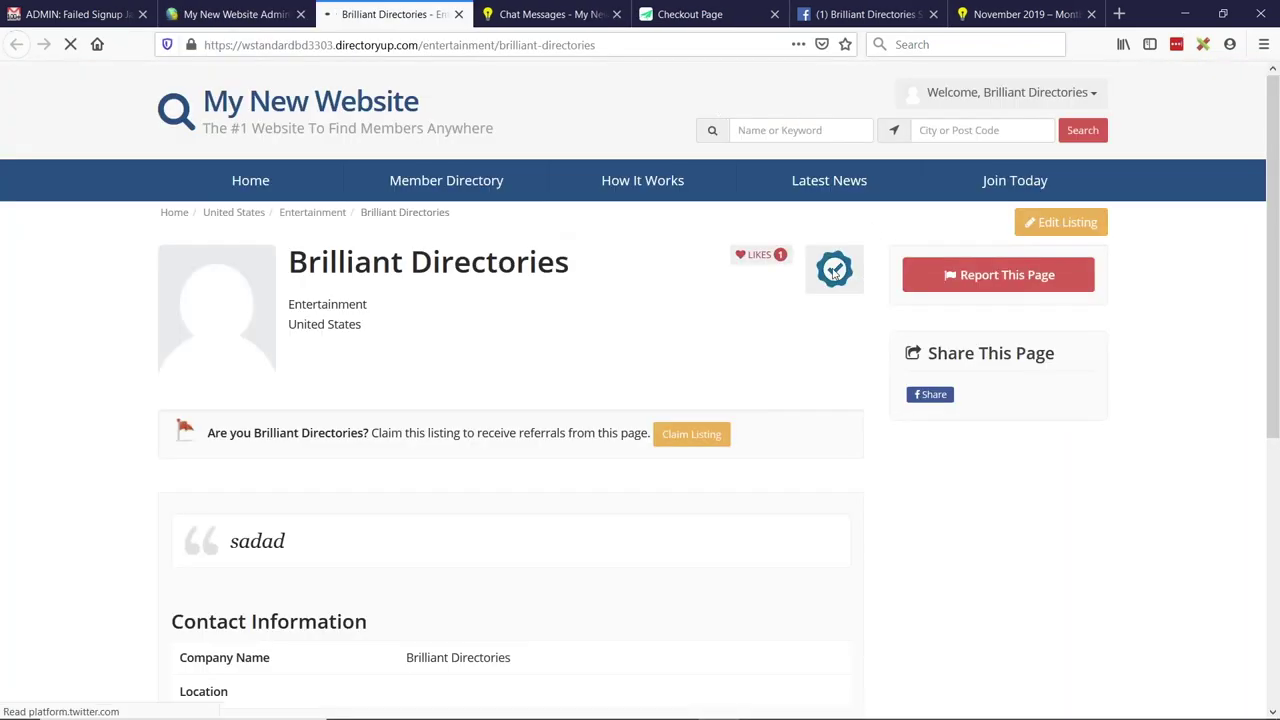
mouse_move(838, 280)
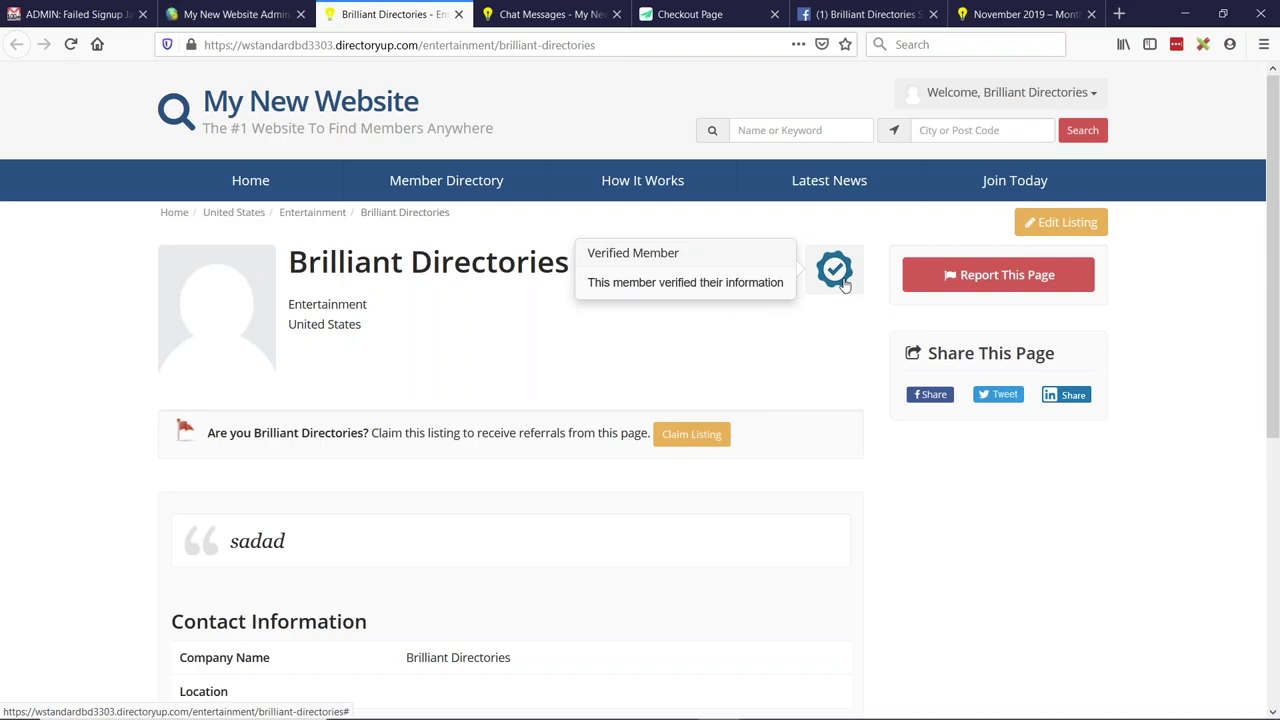
key("ctrl+shift+Tab")
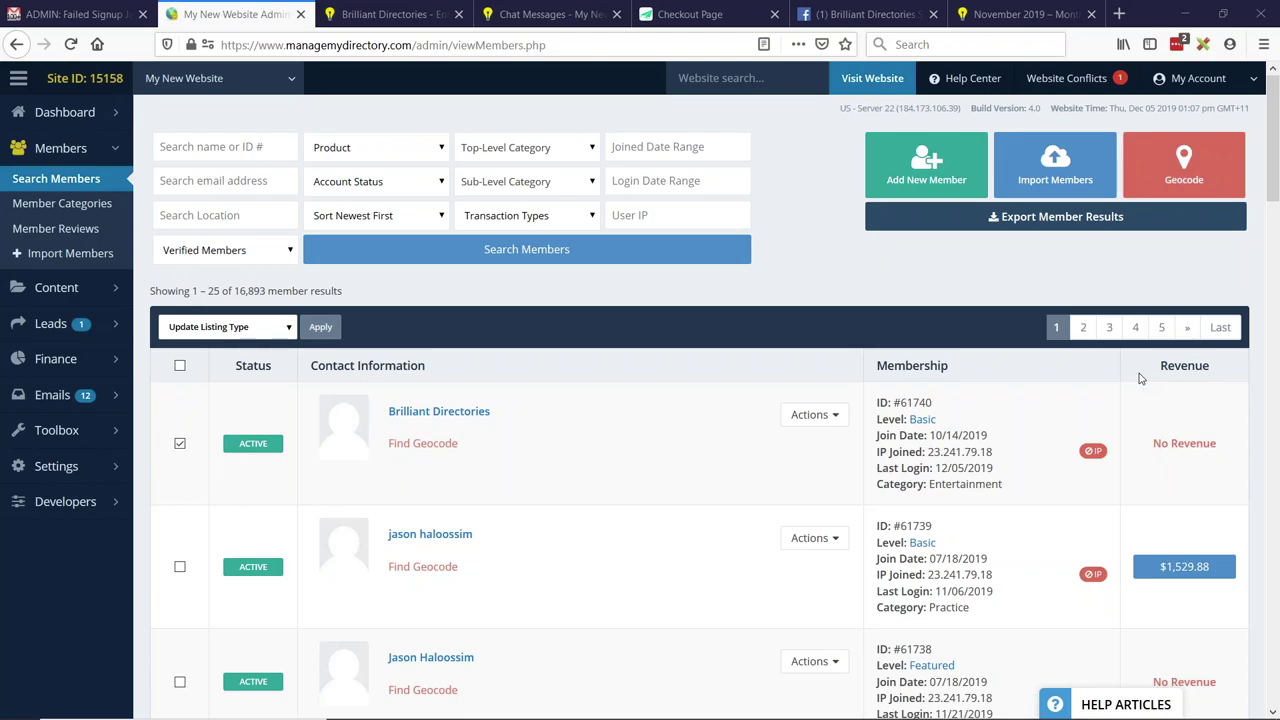
Select all members on the current page and extend the selection to all search results
left_click(180, 367)
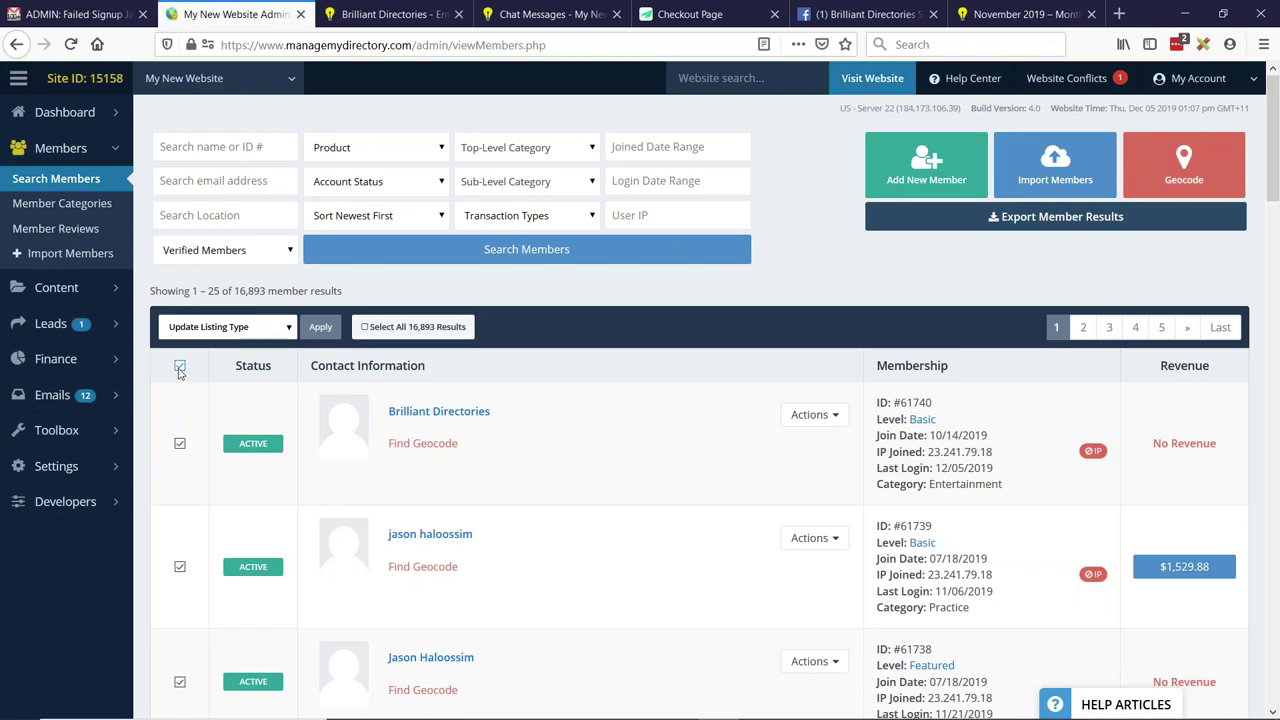
left_click(179, 367)
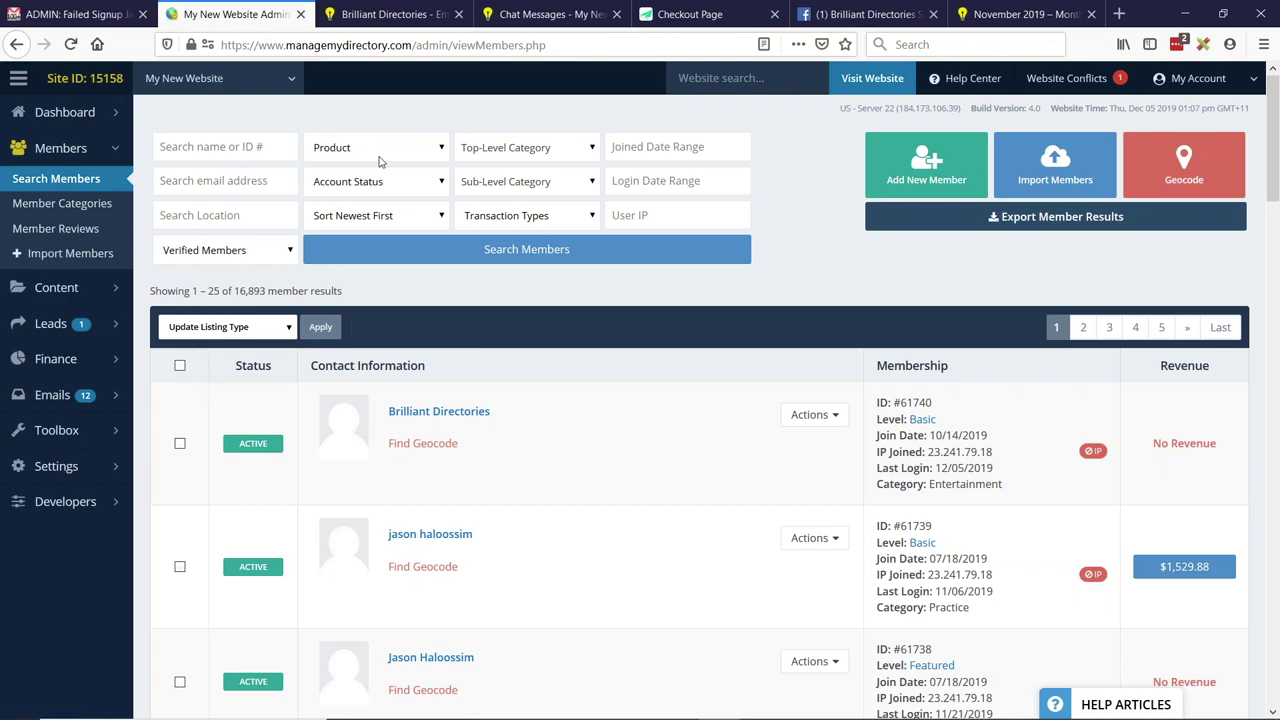
left_click_drag(248, 291, 266, 291)
left_click(180, 367)
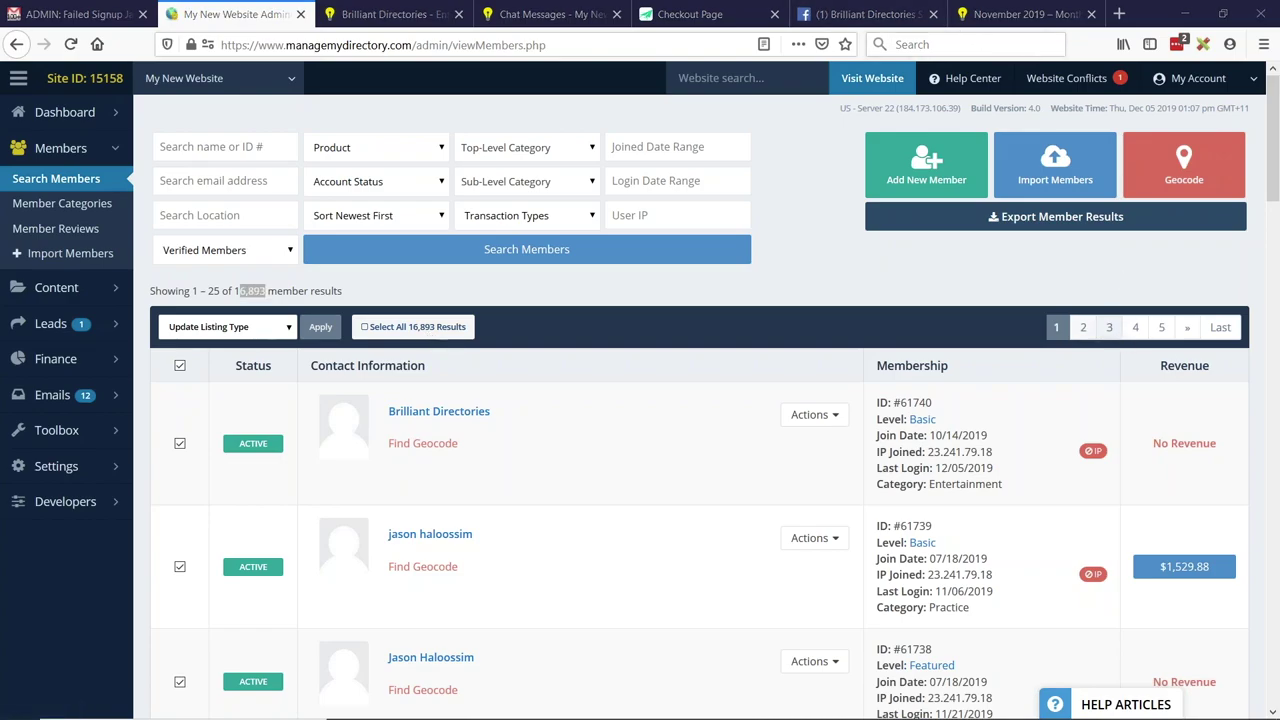
left_click(415, 332)
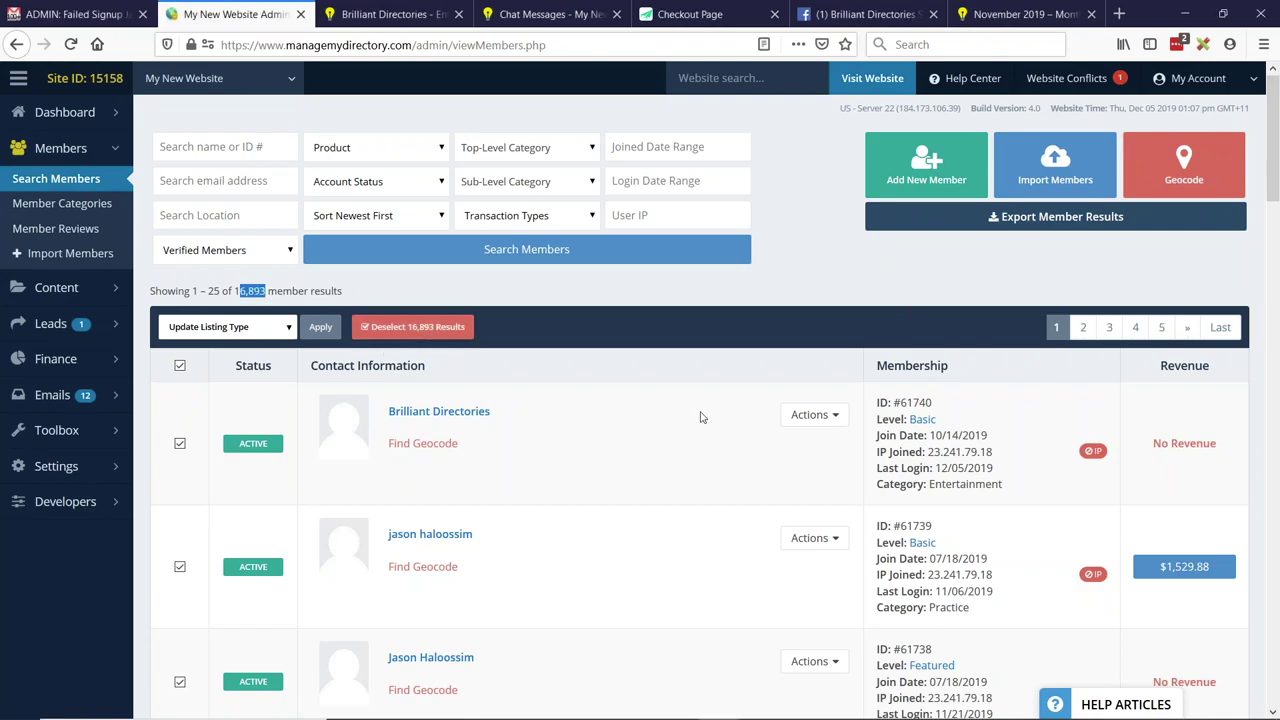
left_click(273, 334)
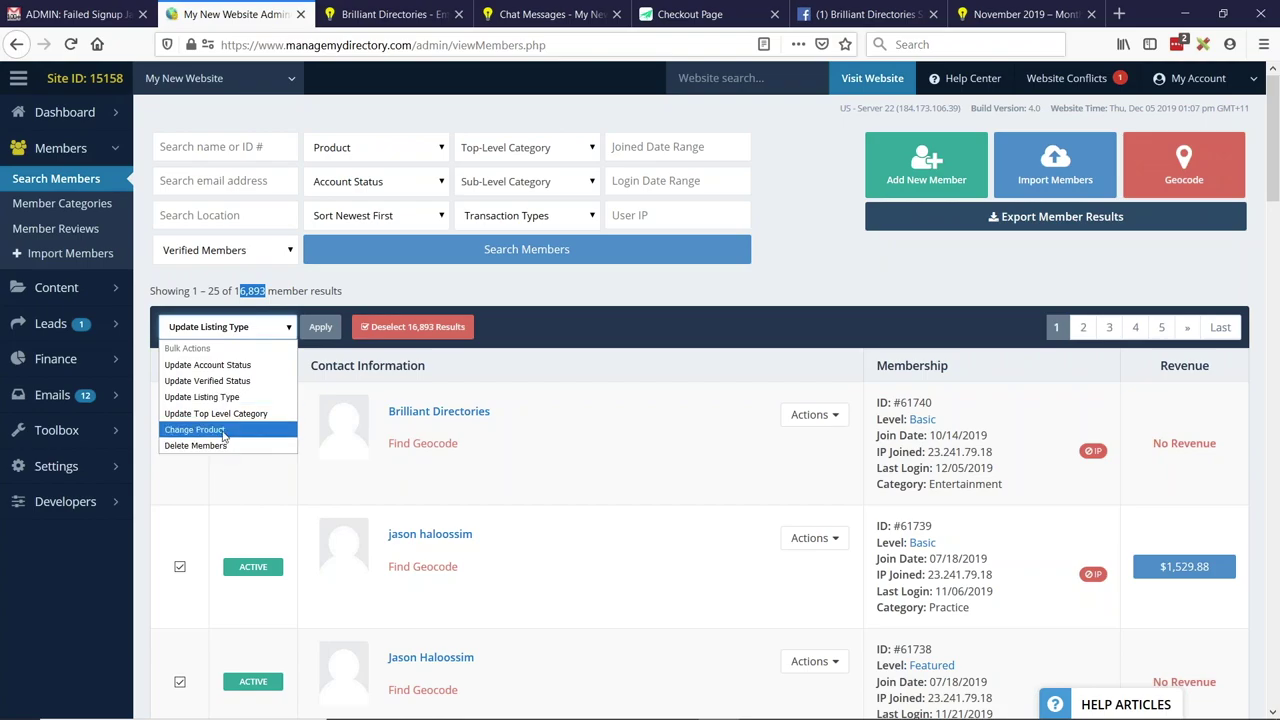
left_click(500, 299)
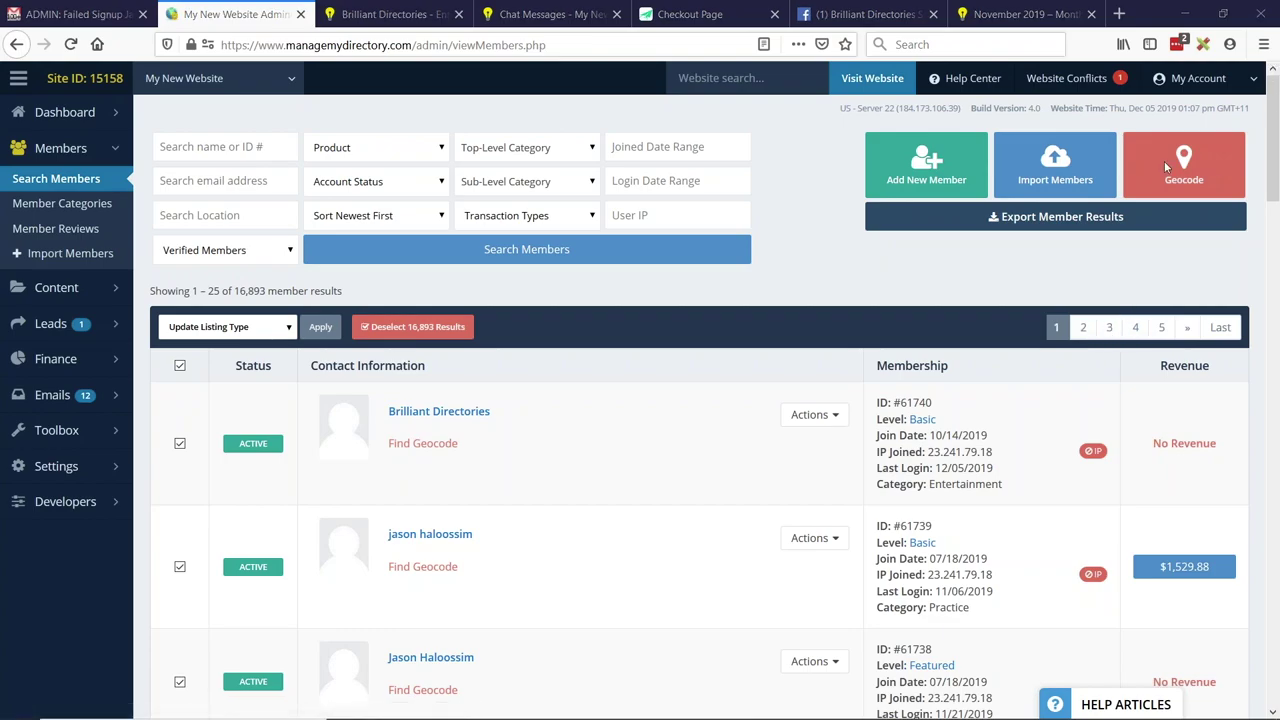
key("alt+Tab")
left_click(565, 370)
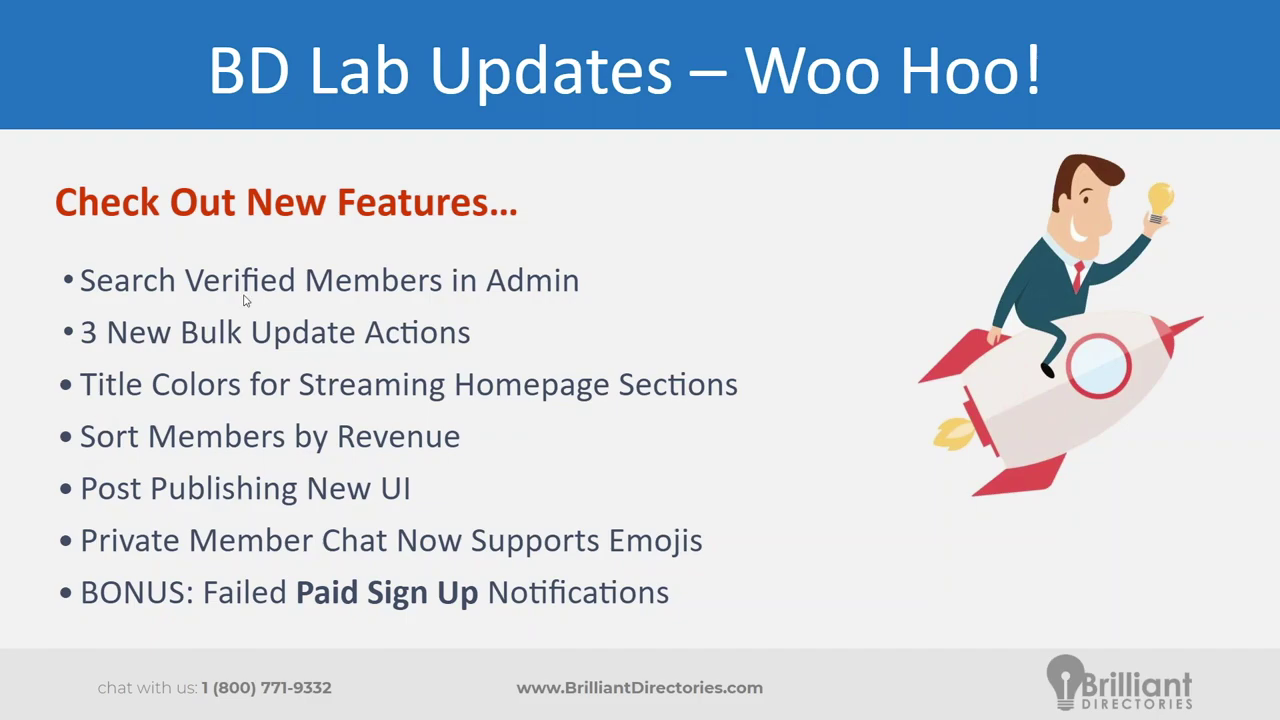
key("alt+Tab")
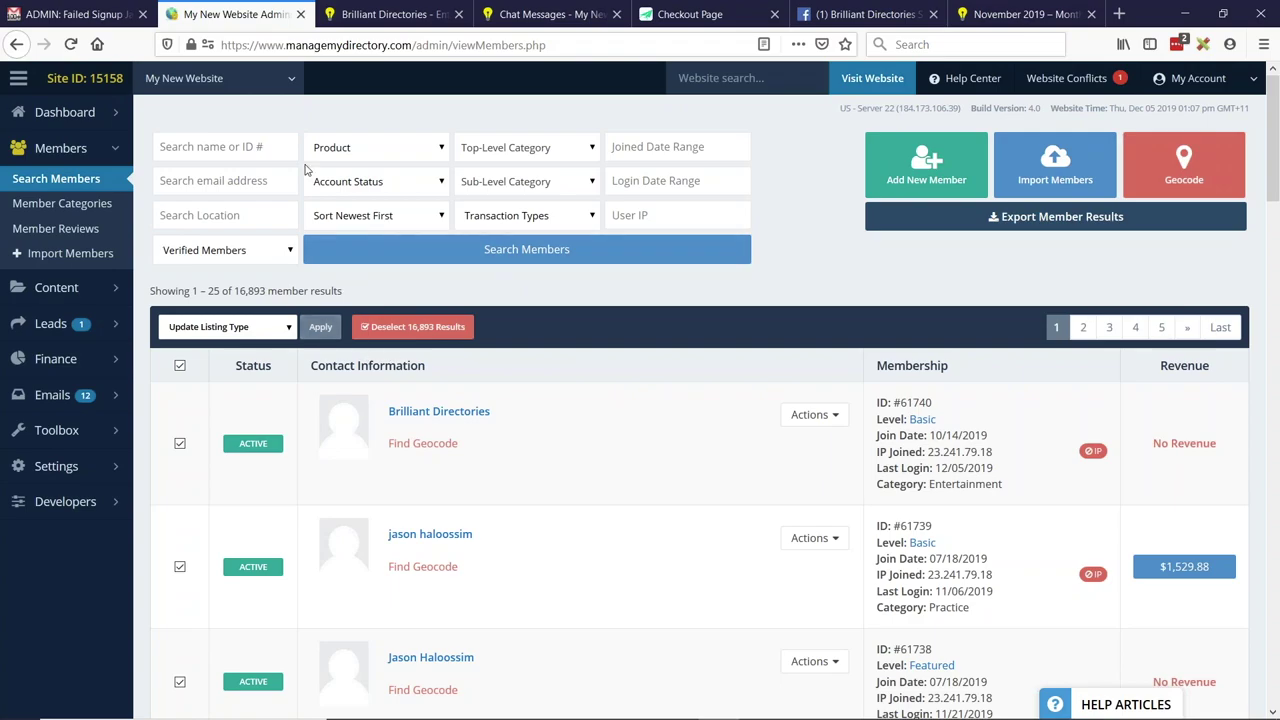
Search the members sorted by Sort Most Revenue and review the revenue of the listed members
left_click(362, 215)
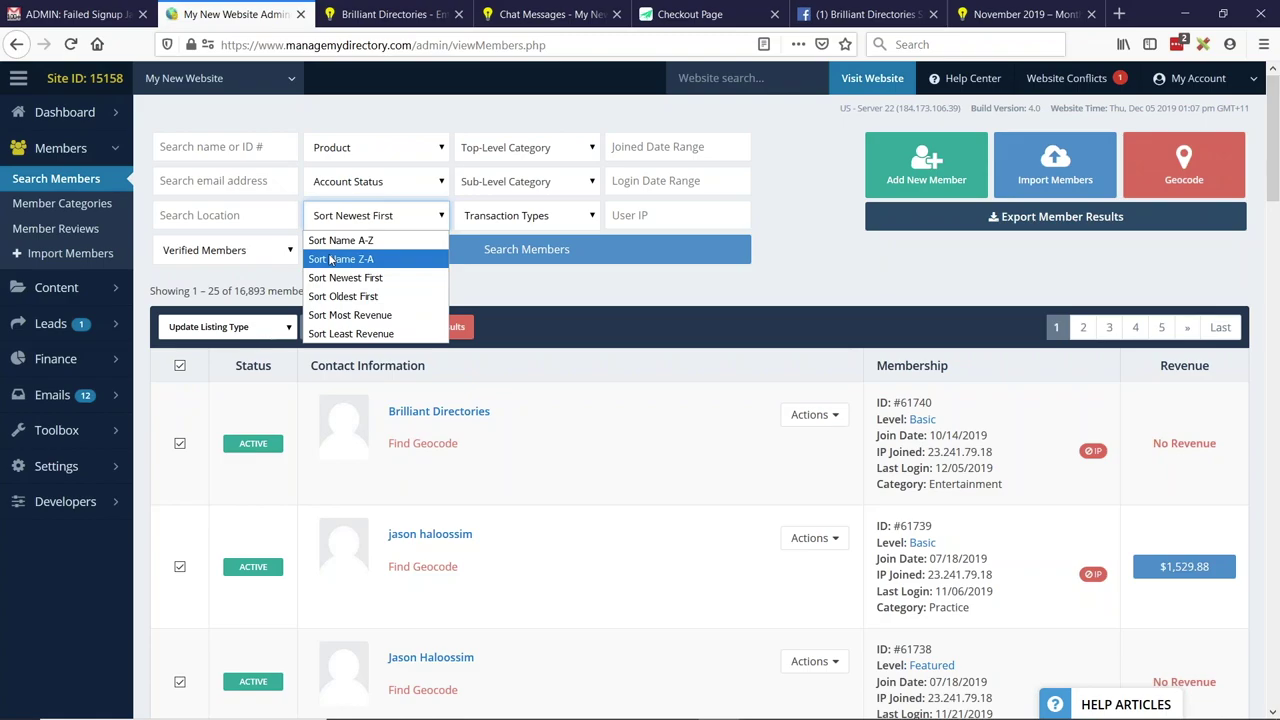
left_click(383, 316)
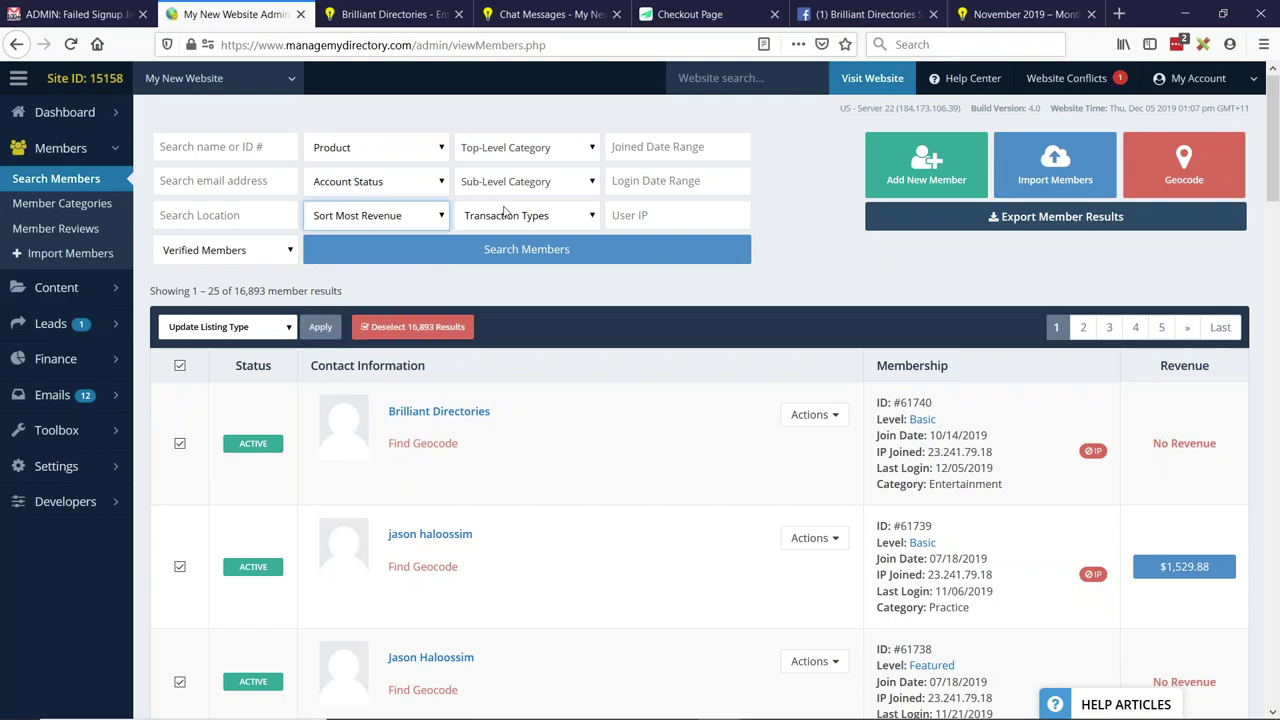
left_click(589, 253)
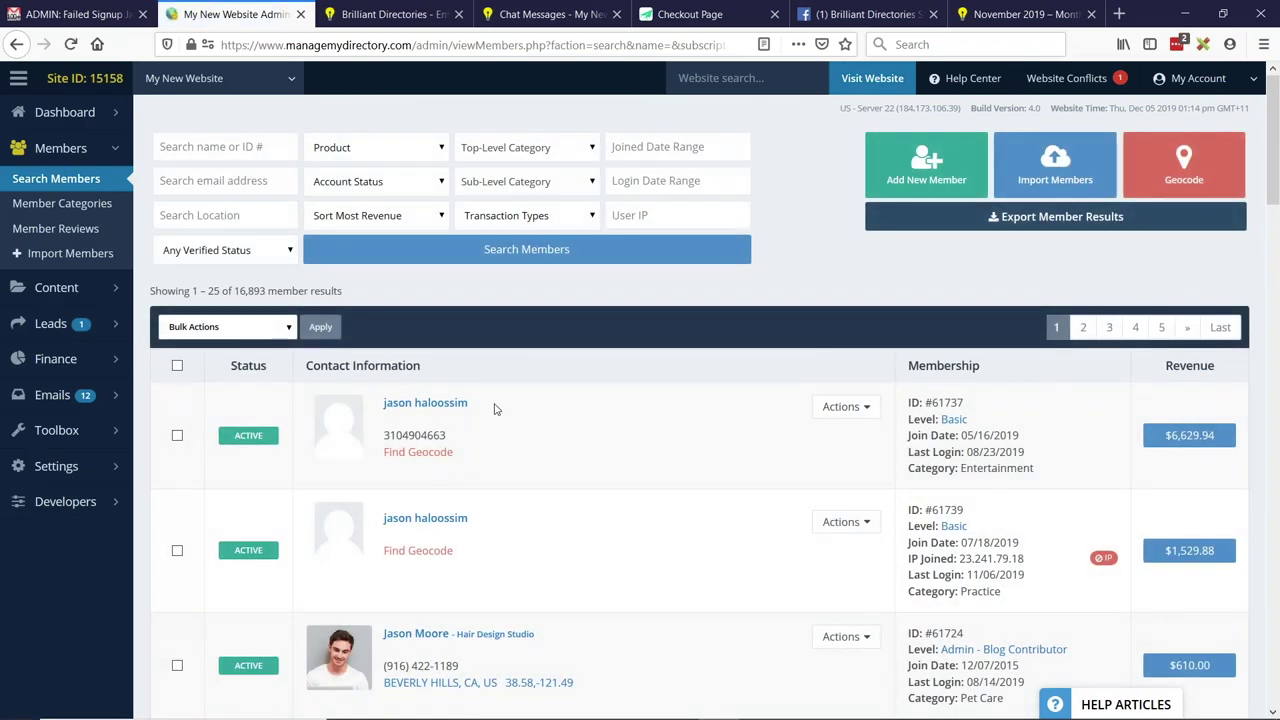
scroll(1108, 420, "down", 2)
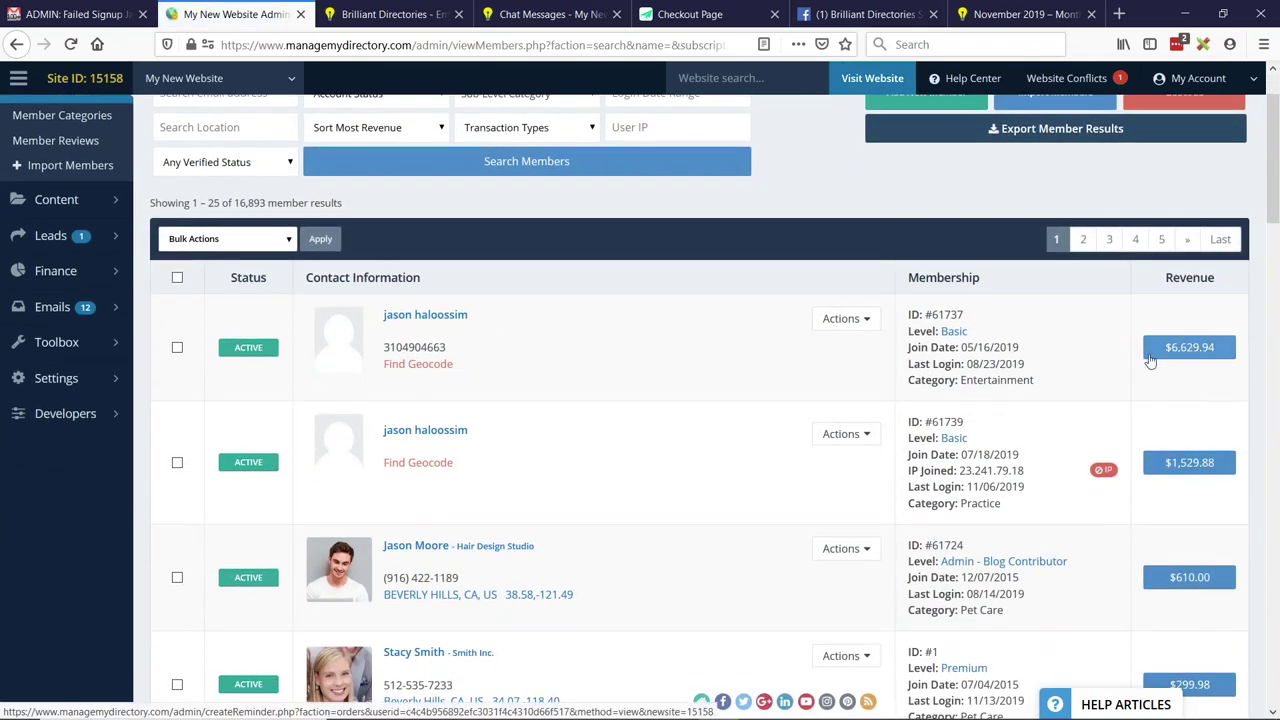
scroll(1190, 362, "down", 2)
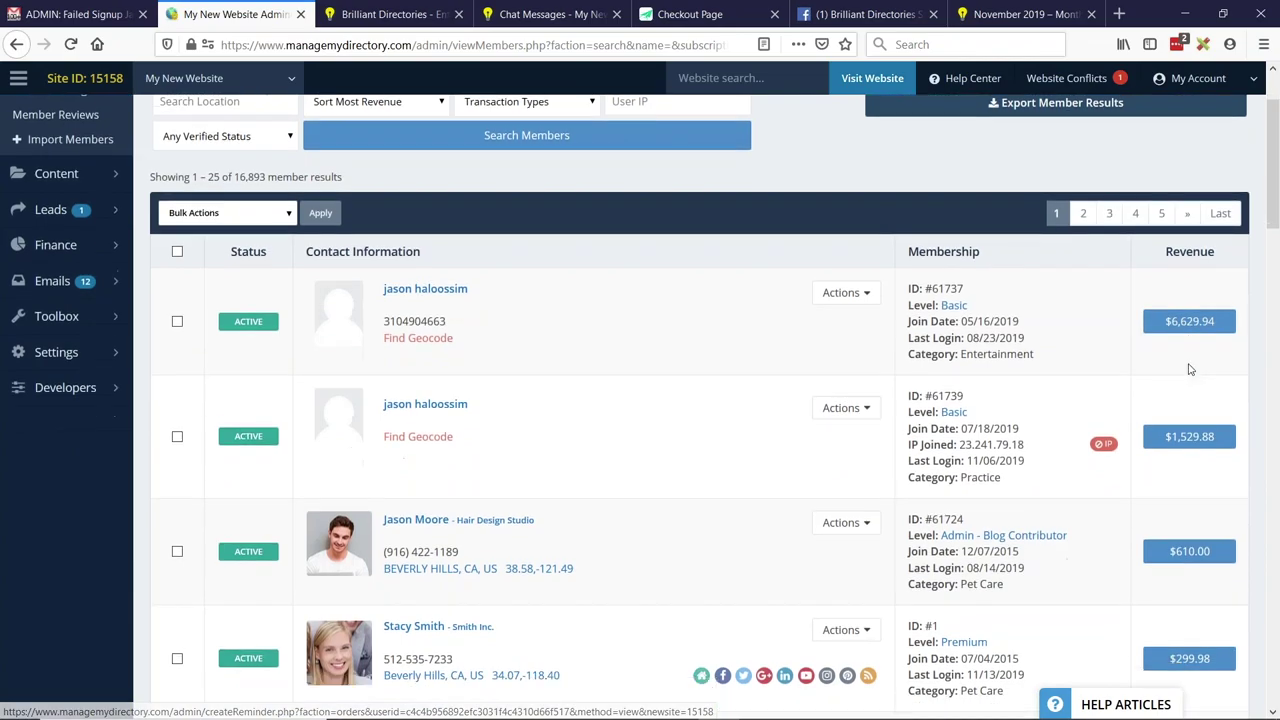
scroll(1207, 387, "down", 2)
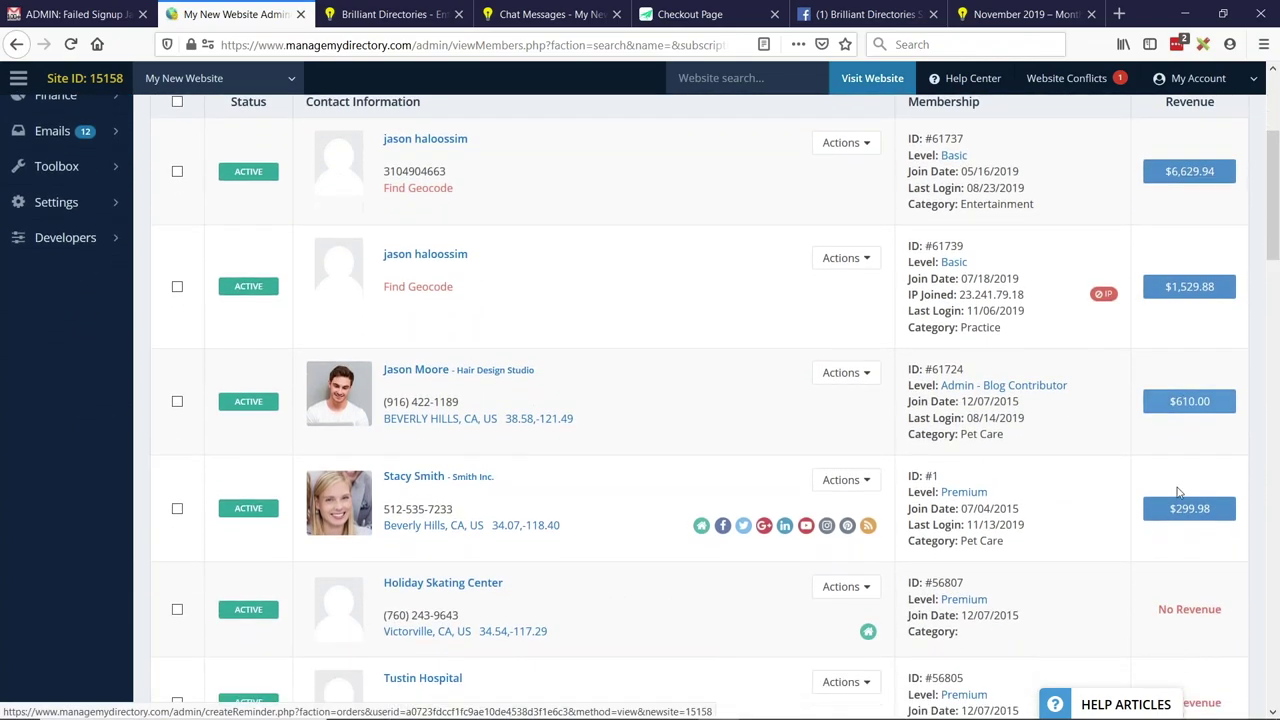
Review the product filter choices, the members' revenue column and the sort options in the member search
scroll(1180, 460, "up", 4)
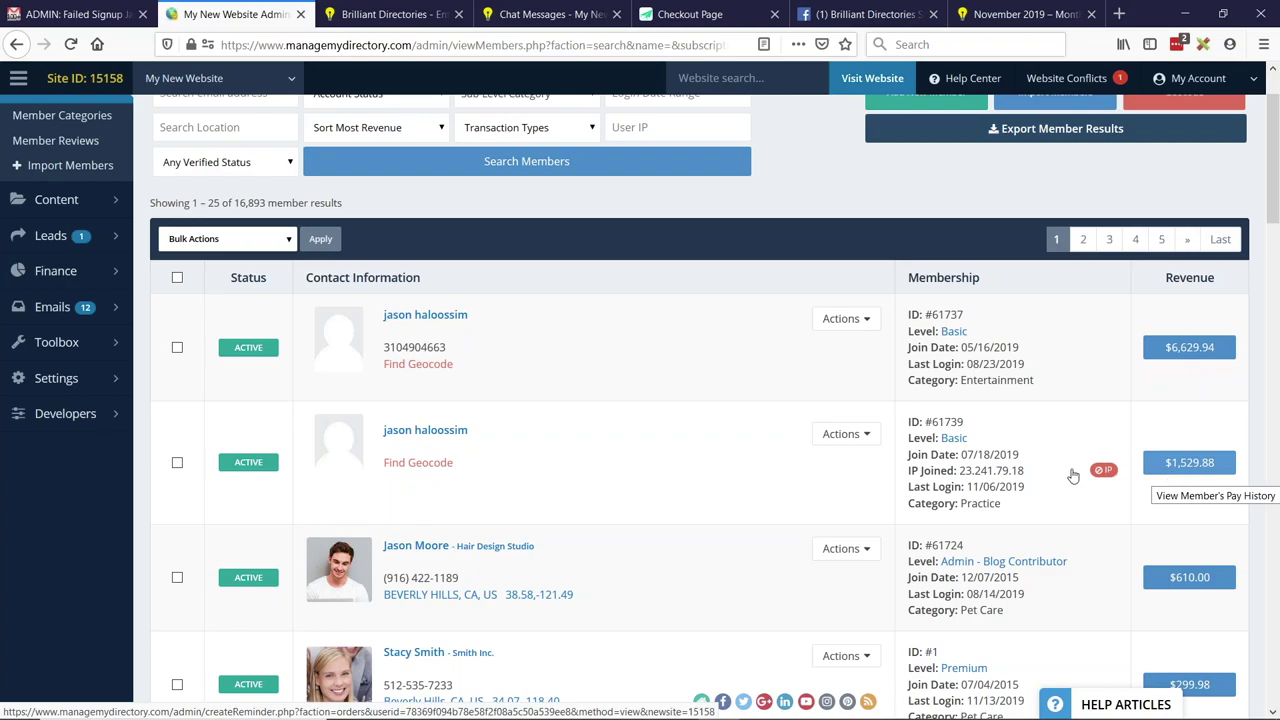
scroll(663, 257, "up", 2)
left_click(409, 146)
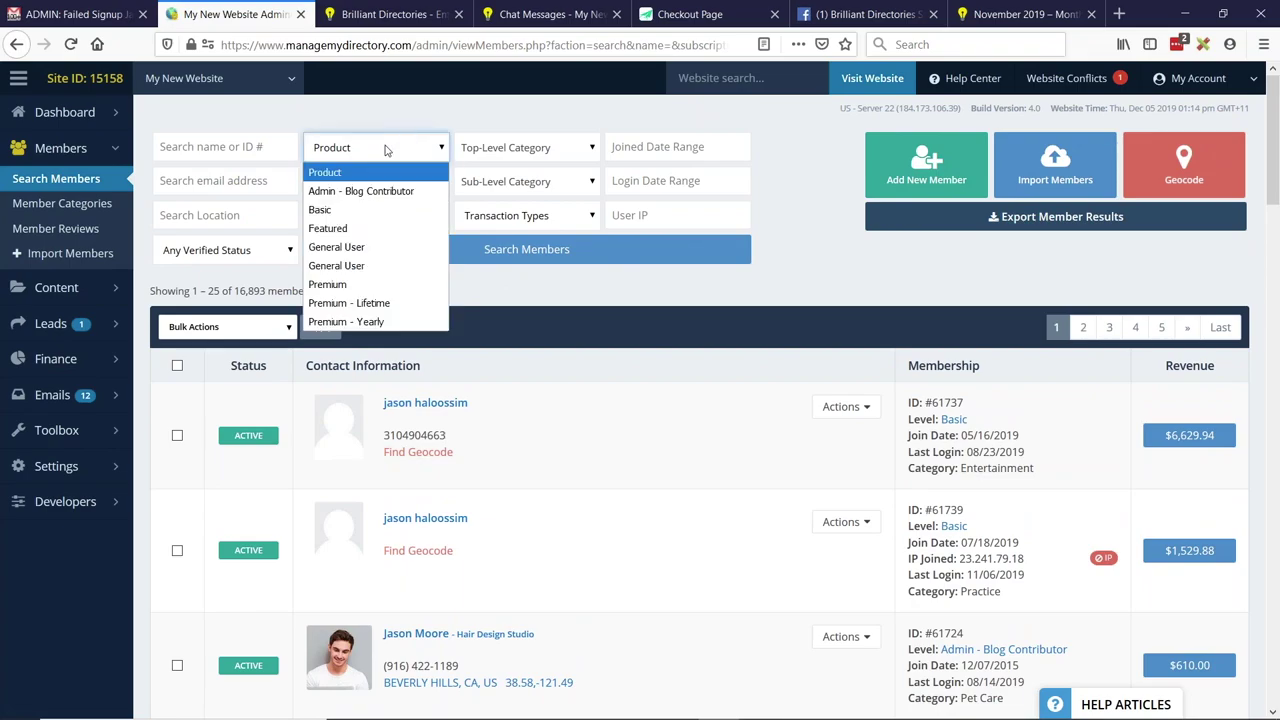
left_click(540, 292)
scroll(1180, 444, "down", 2)
scroll(1180, 444, "down", 2)
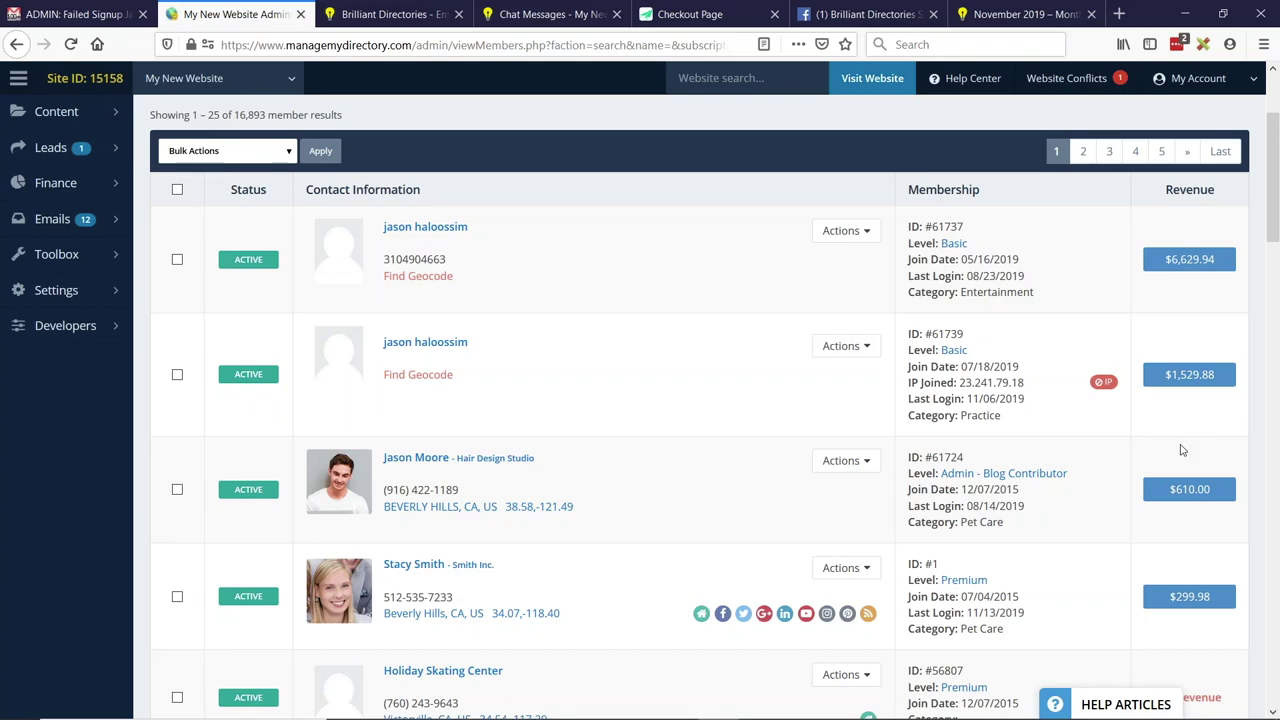
scroll(951, 445, "up", 3)
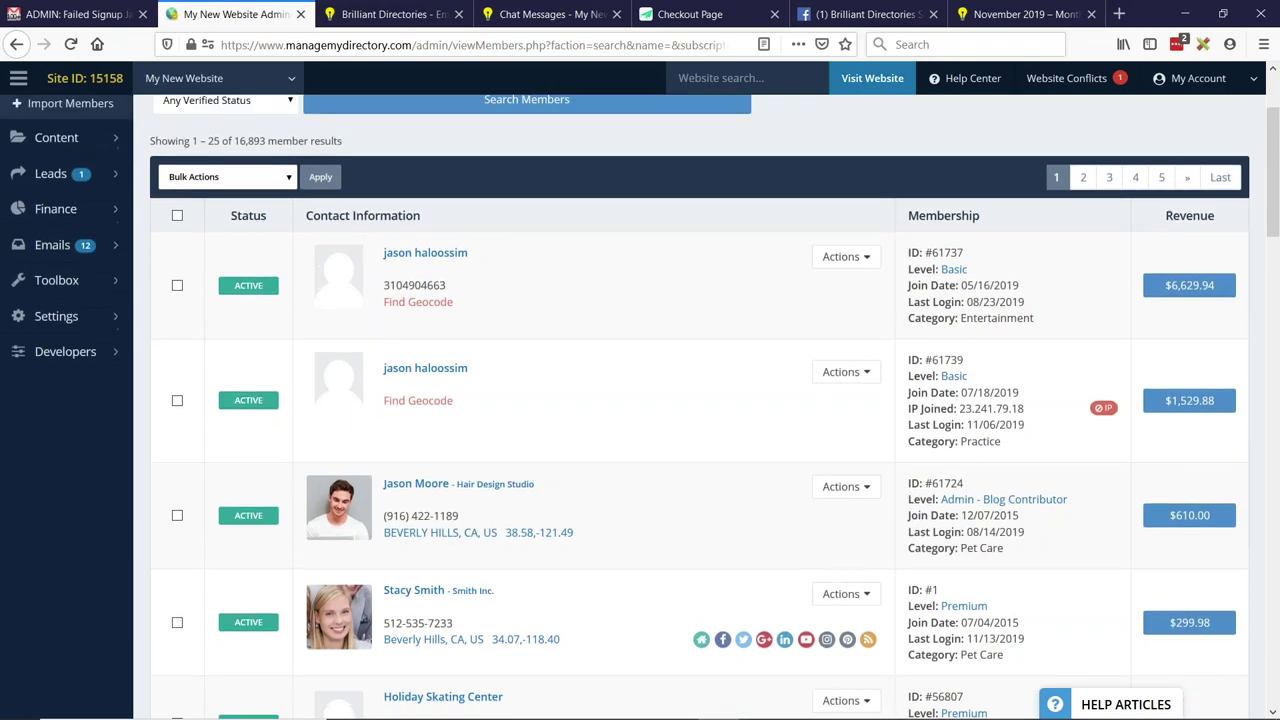
left_click(385, 215)
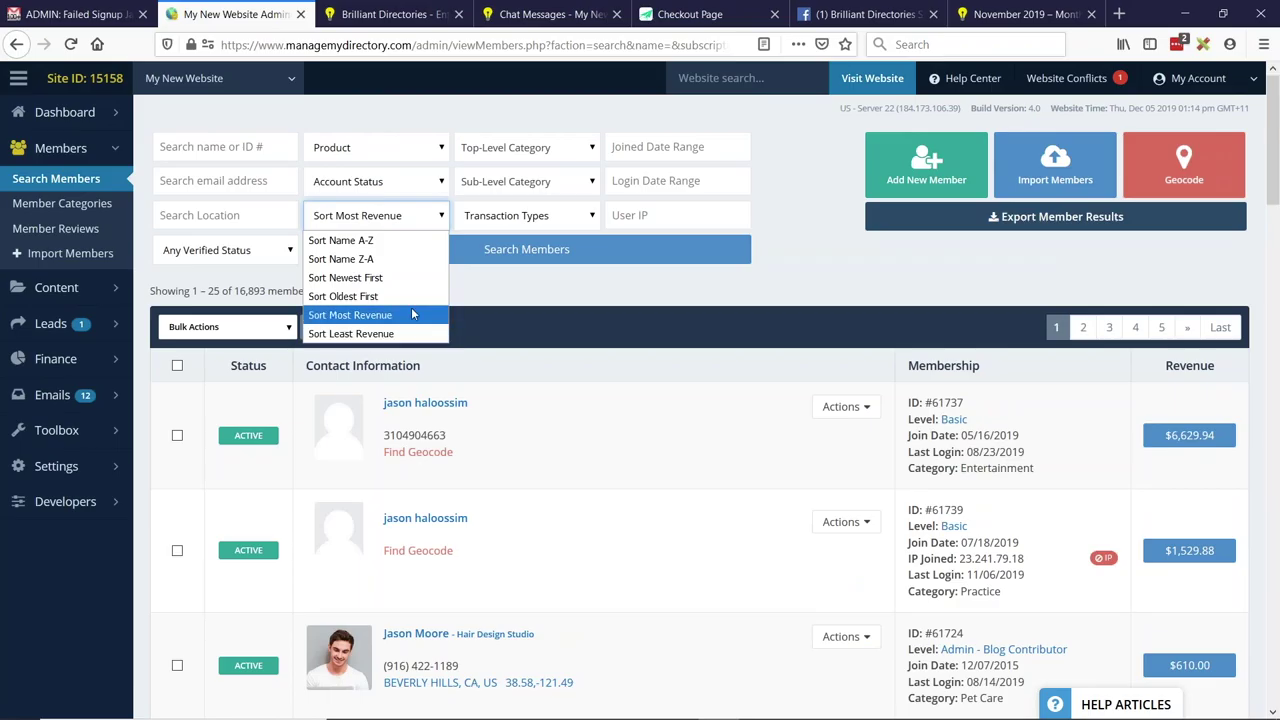
Check the new features slide, open the live website in the browser and examine its Featured Members and Newest Members homepage sections
key("alt+Tab")
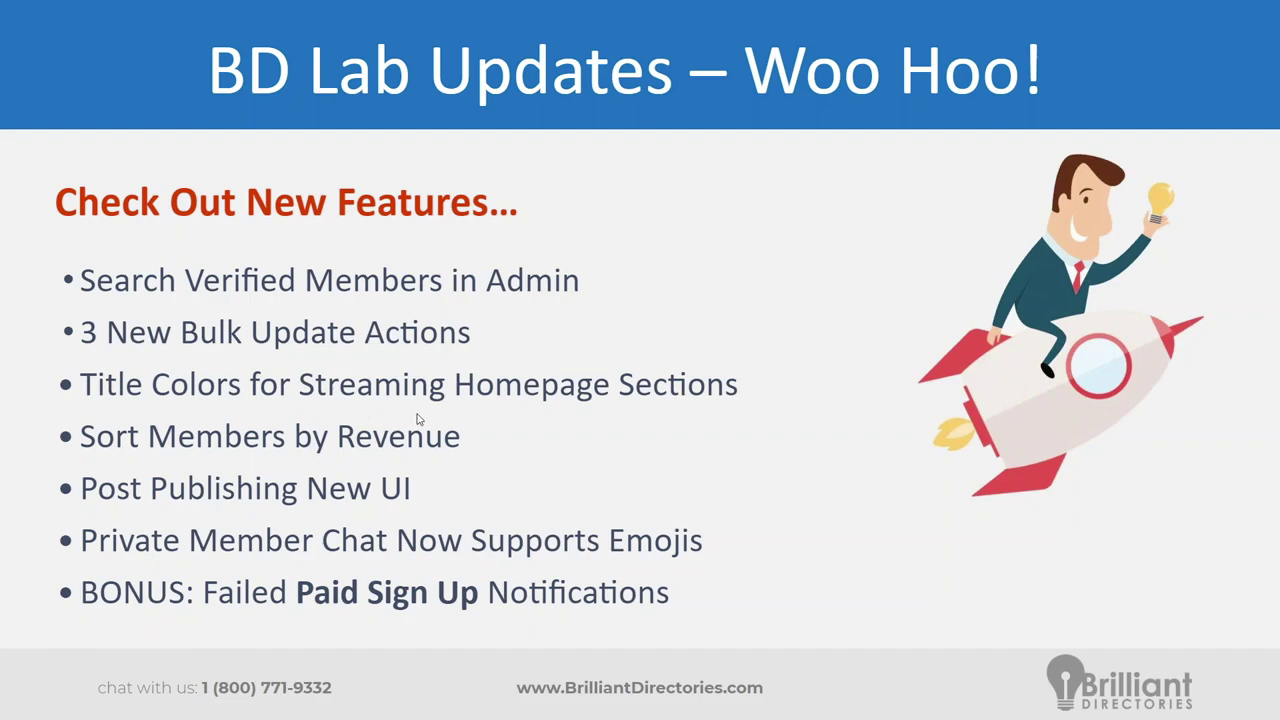
key("alt+Tab")
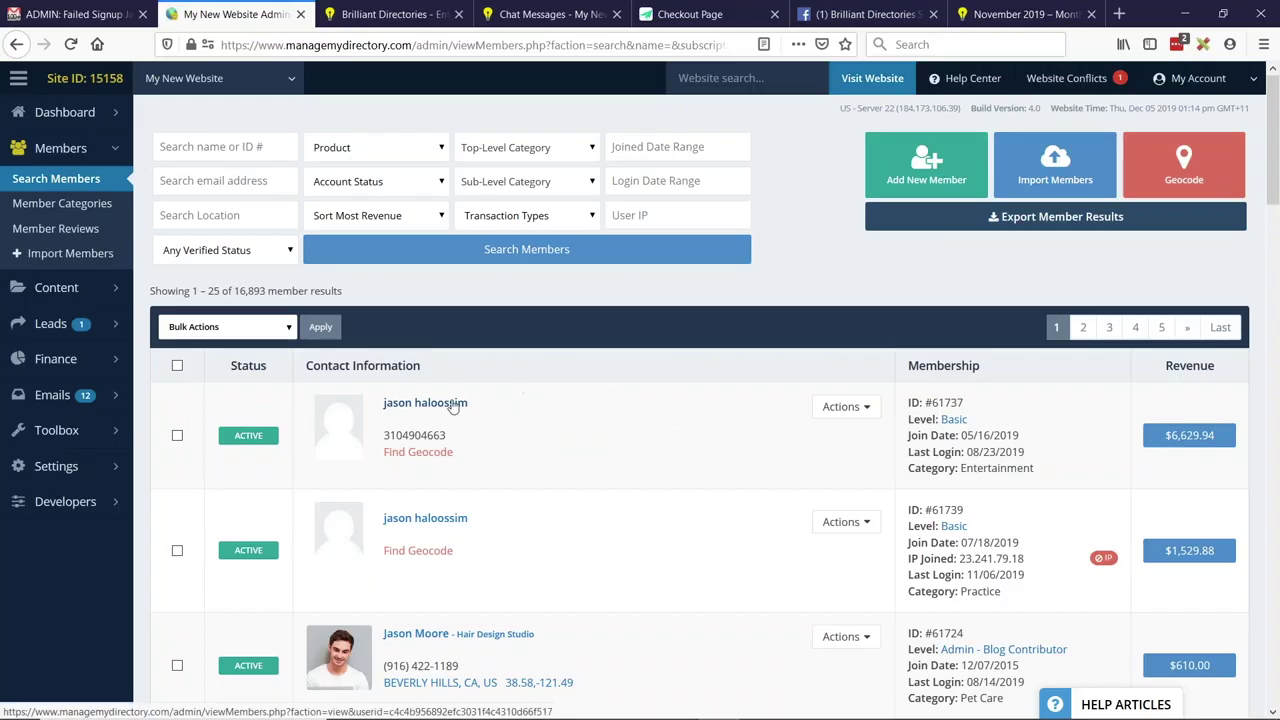
left_click(440, 403)
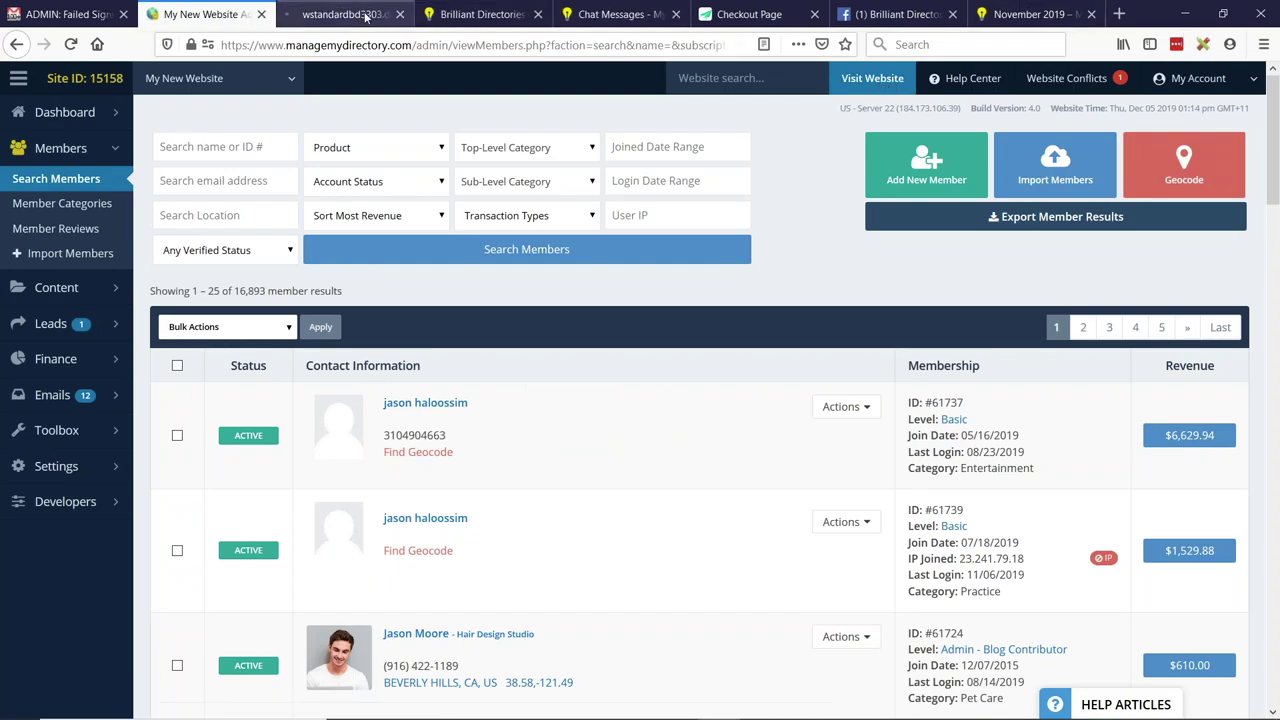
scroll(380, 405, "down", 5)
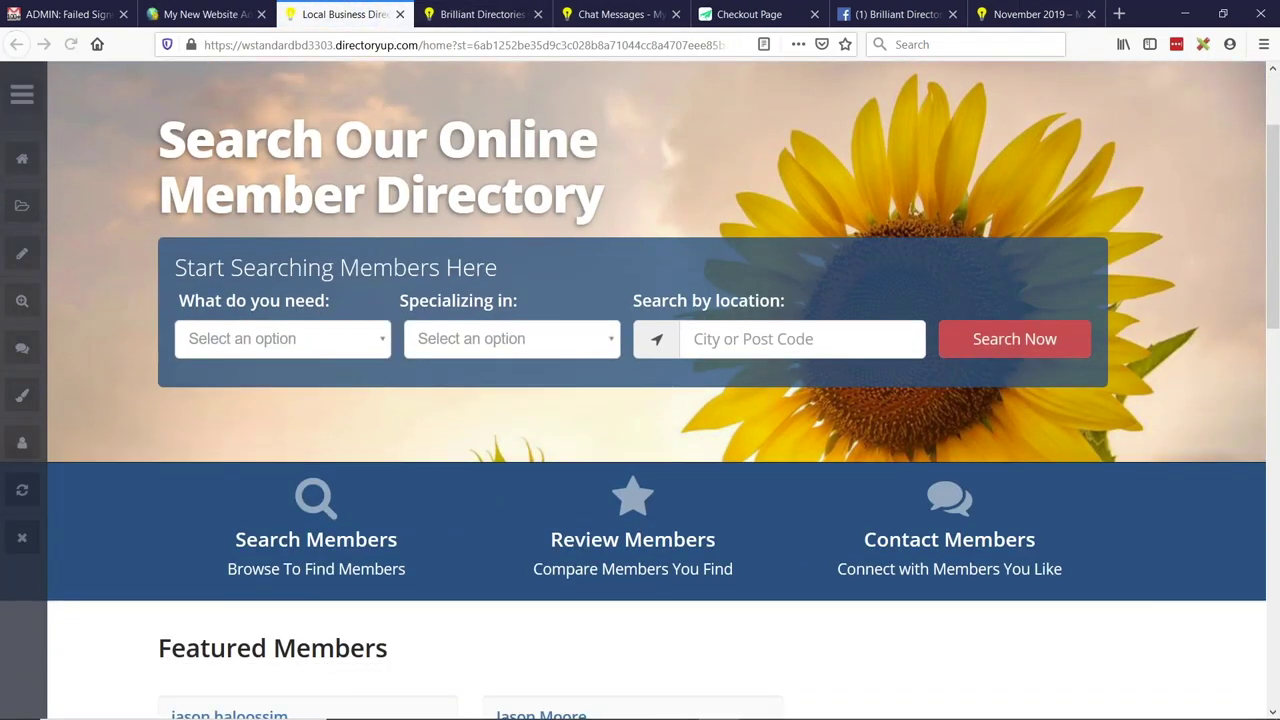
scroll(380, 405, "down", 5)
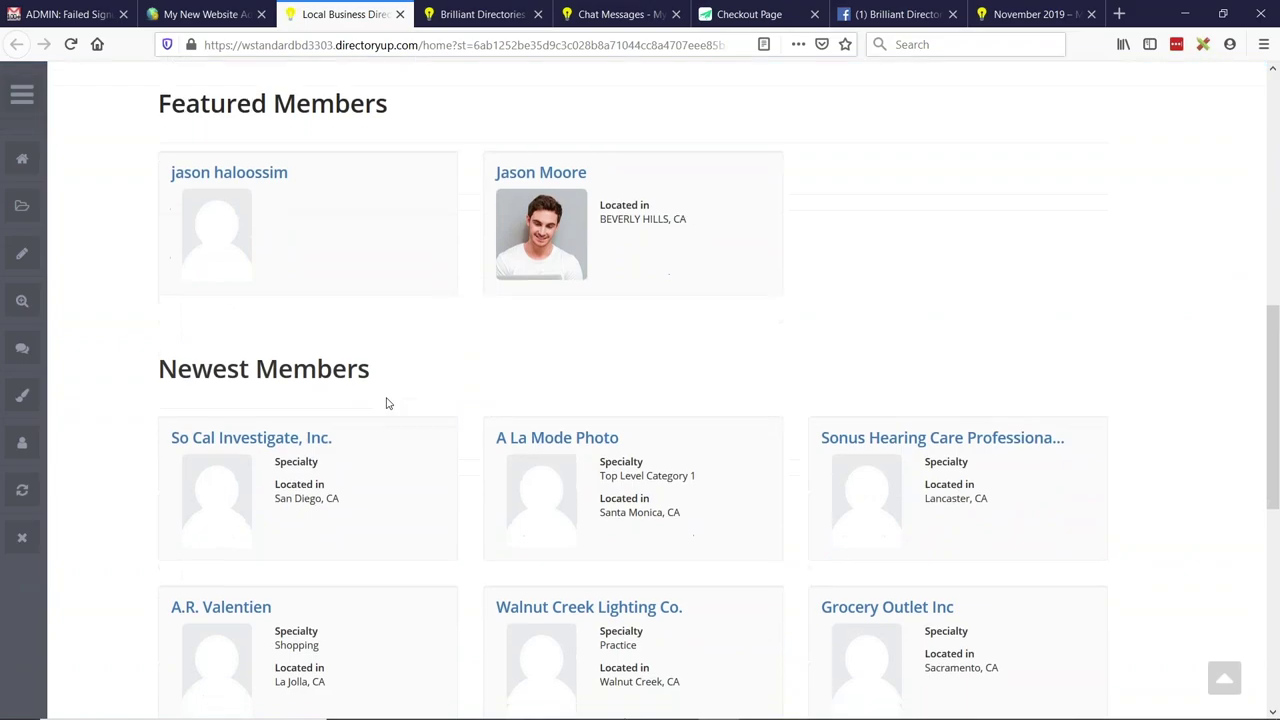
scroll(471, 380, "down", 3)
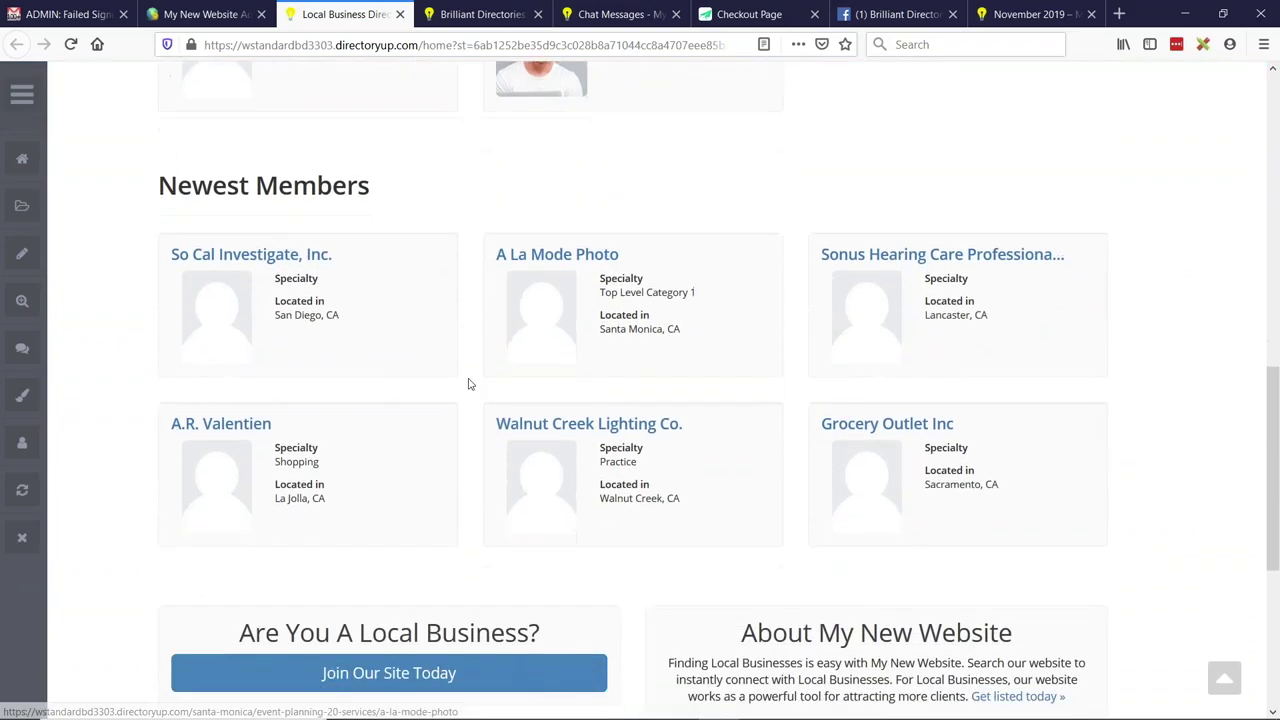
scroll(471, 378, "up", 3)
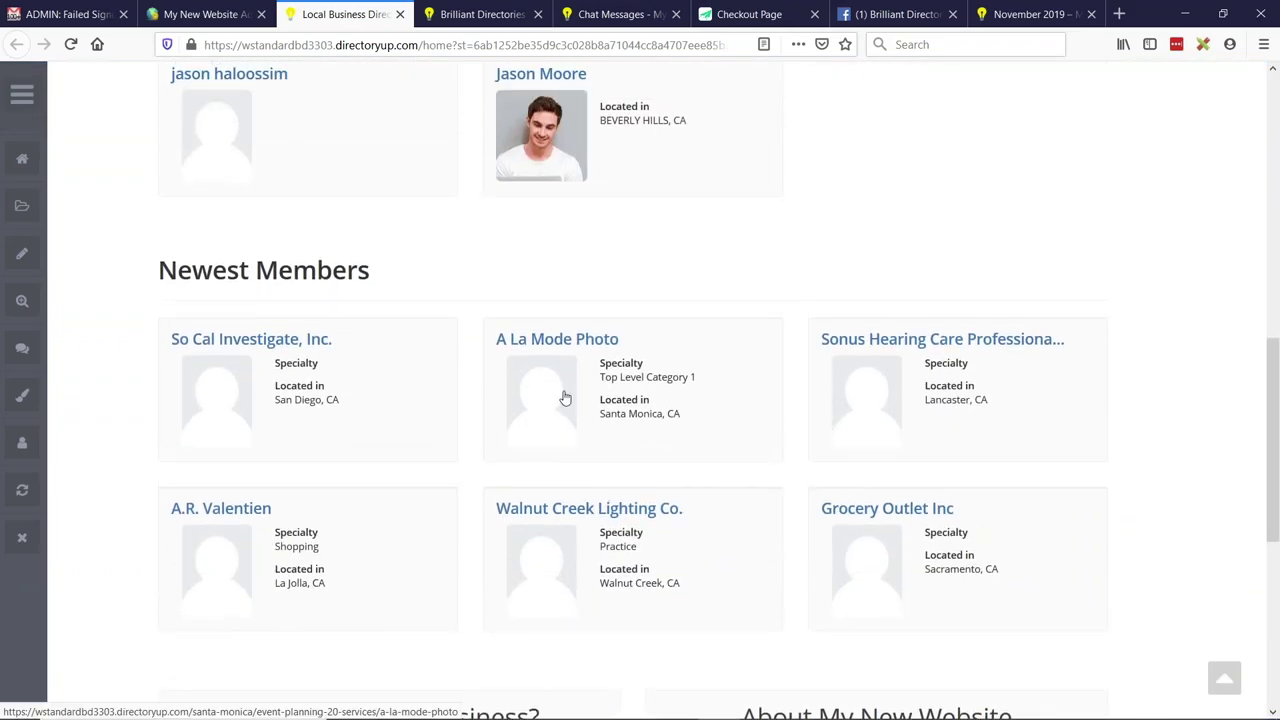
scroll(563, 397, "down", 1)
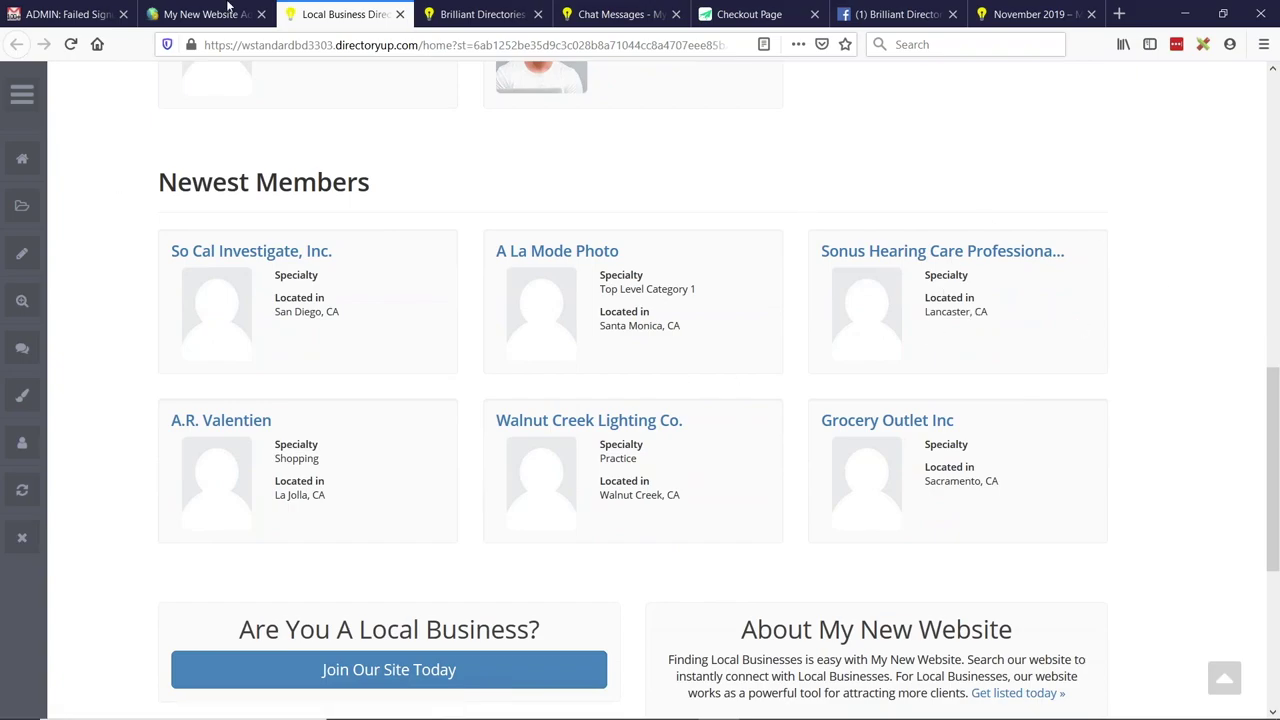
Open the Homepage Layout design settings in the admin and expand Homepage Section Order, checking the Newest Members heading on the live site meanwhile
left_click(228, 10)
mouse_move(56, 466)
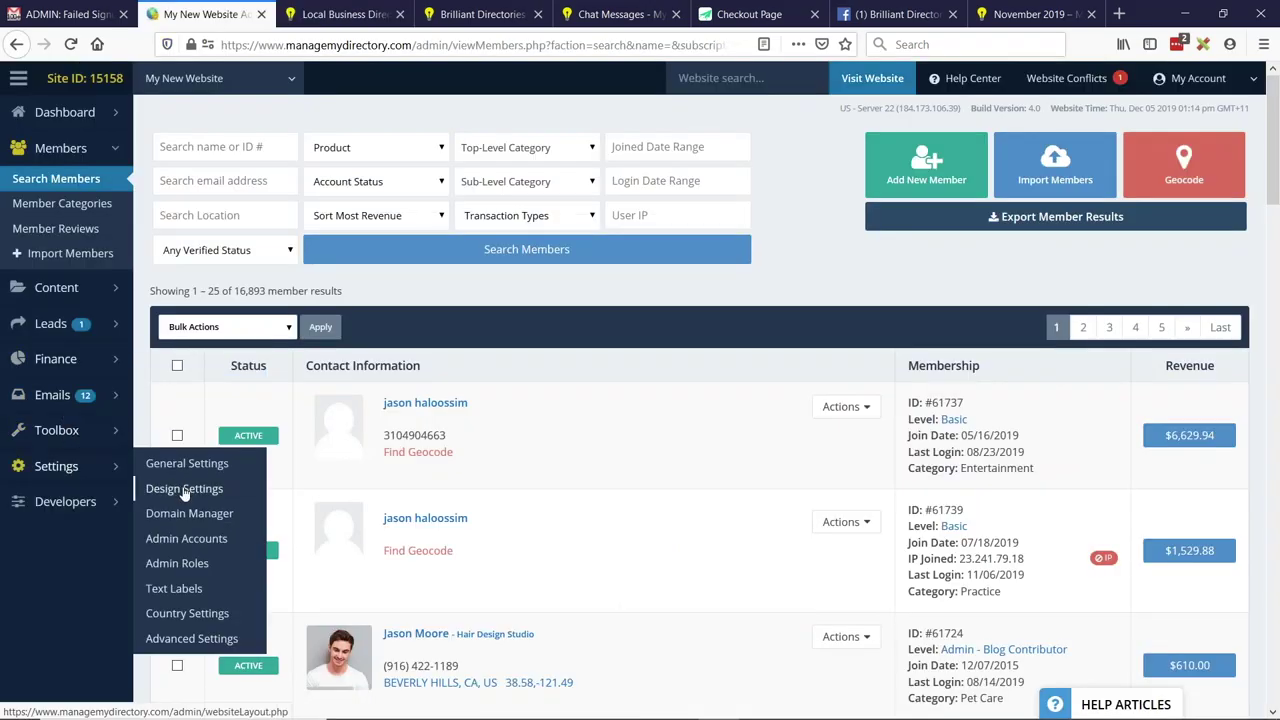
left_click(184, 492)
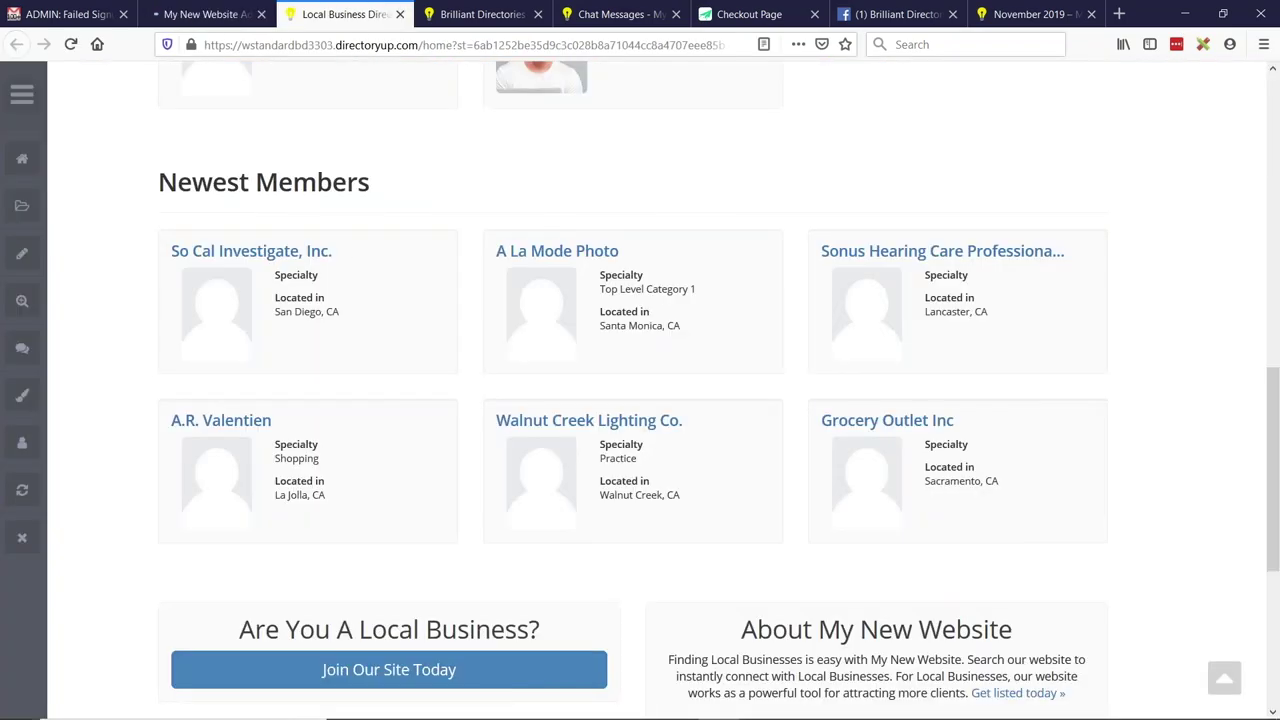
left_click_drag(158, 182, 369, 182)
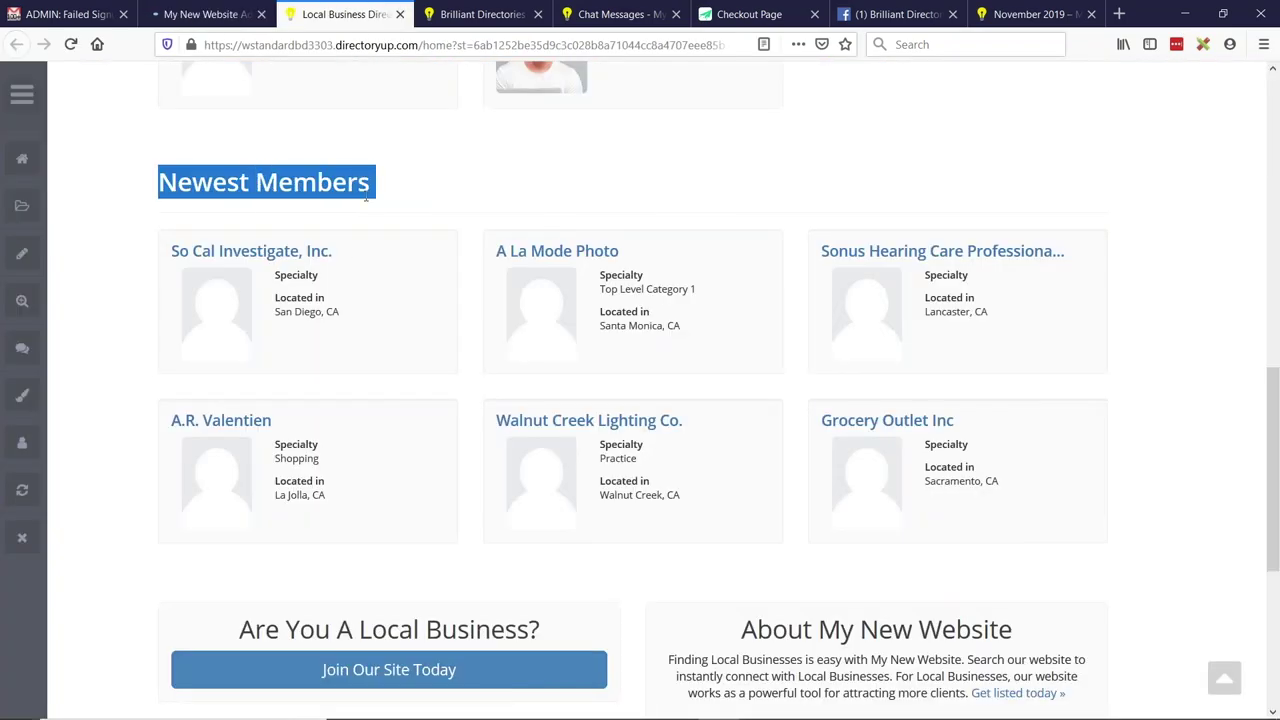
left_click(200, 14)
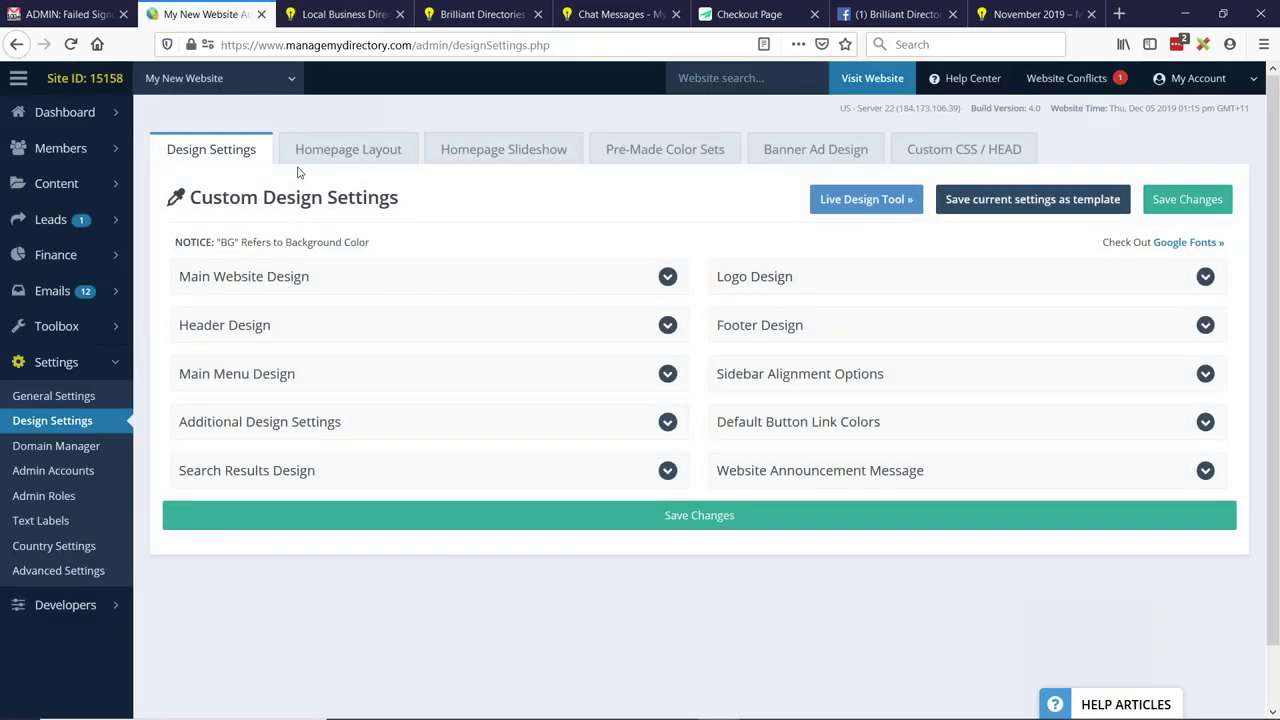
left_click(330, 150)
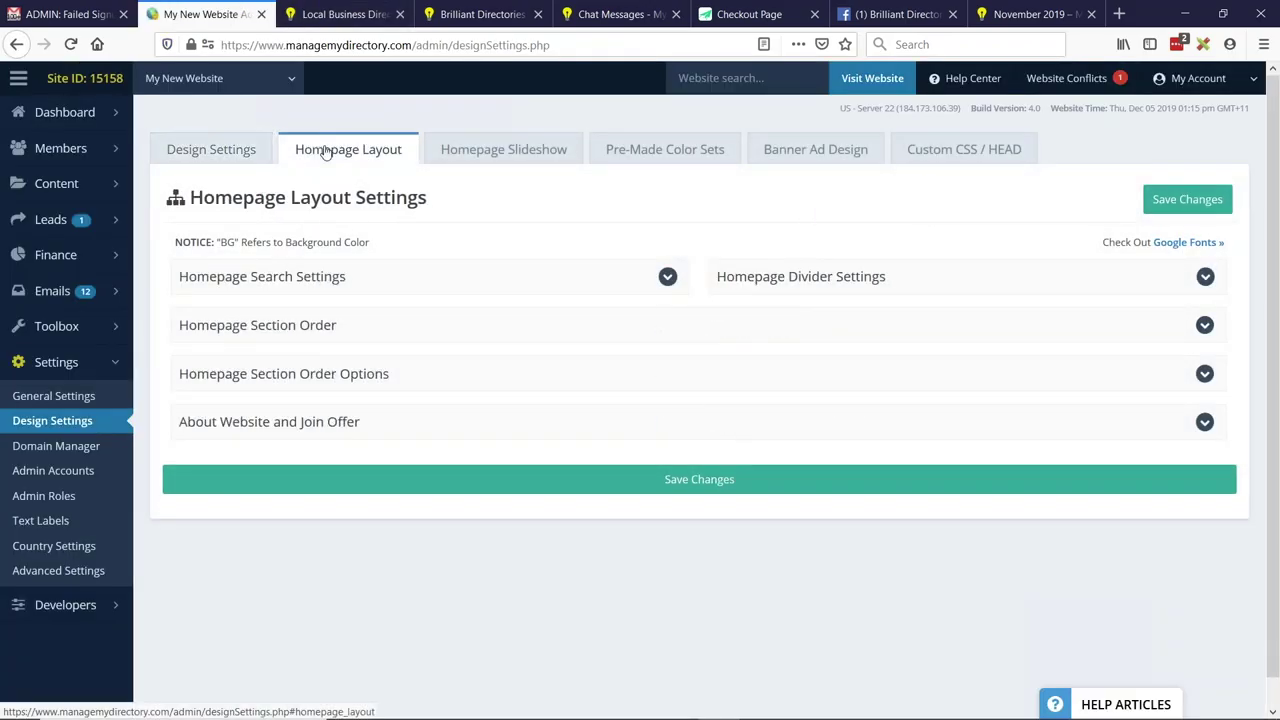
left_click(267, 337)
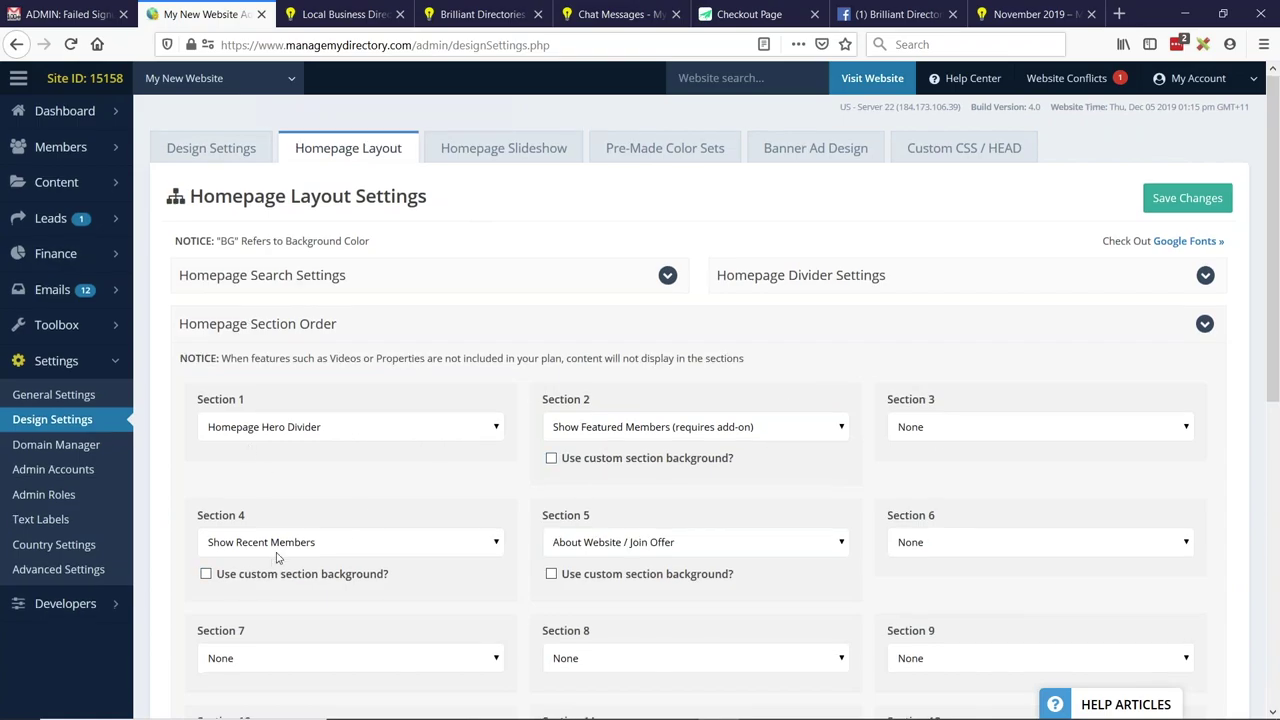
Enable the custom section background for Section 4, Show Recent Members, keeping the blue color, and save the changes
scroll(240, 555, "down", 3)
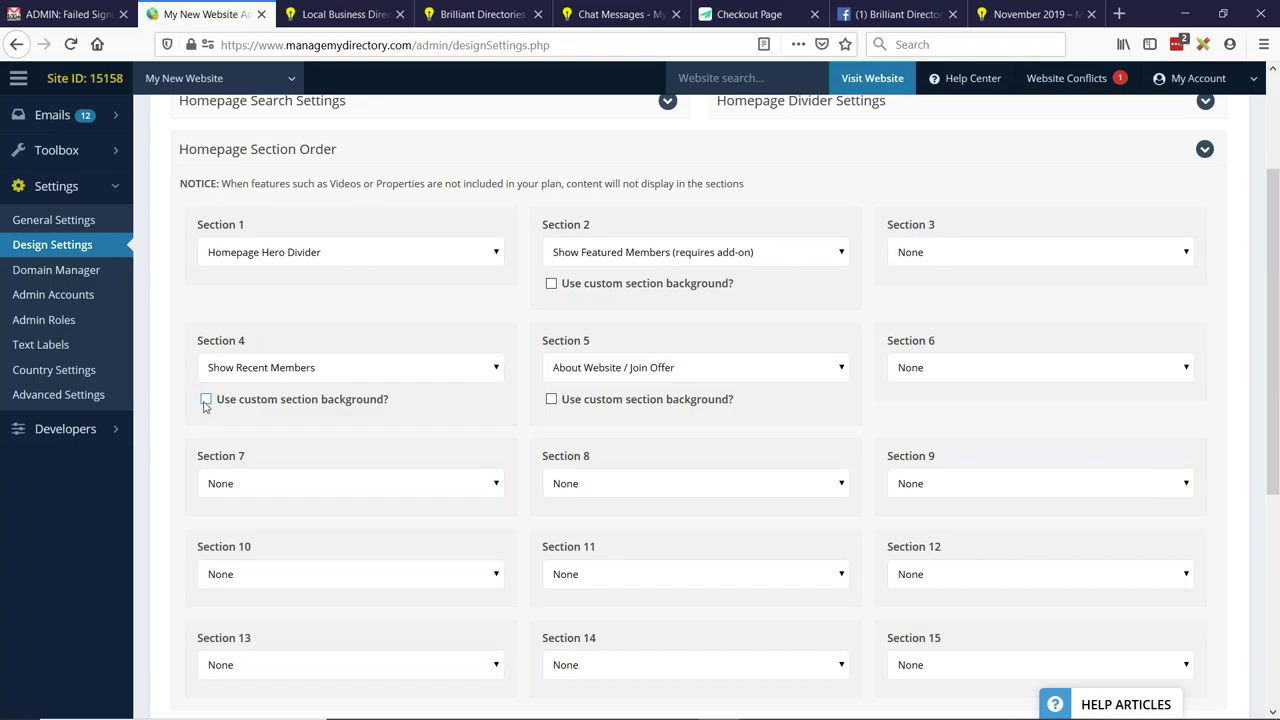
left_click(206, 400)
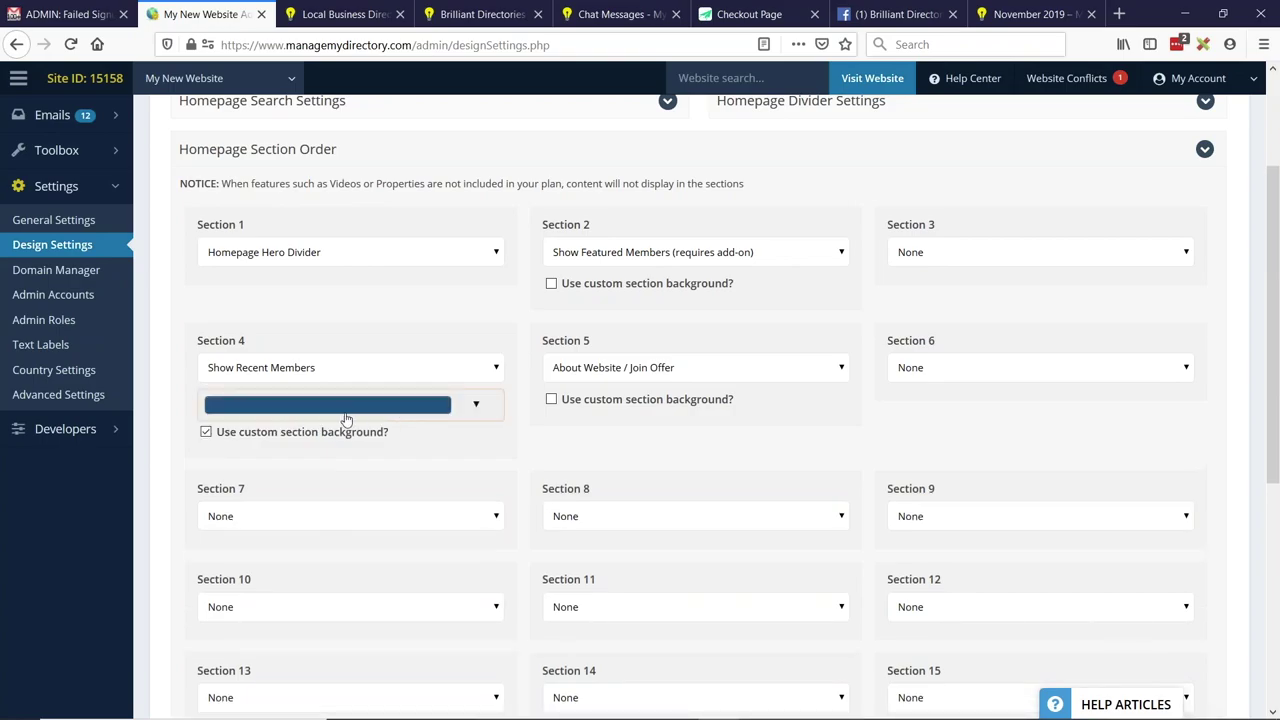
scroll(1217, 357, "up", 2)
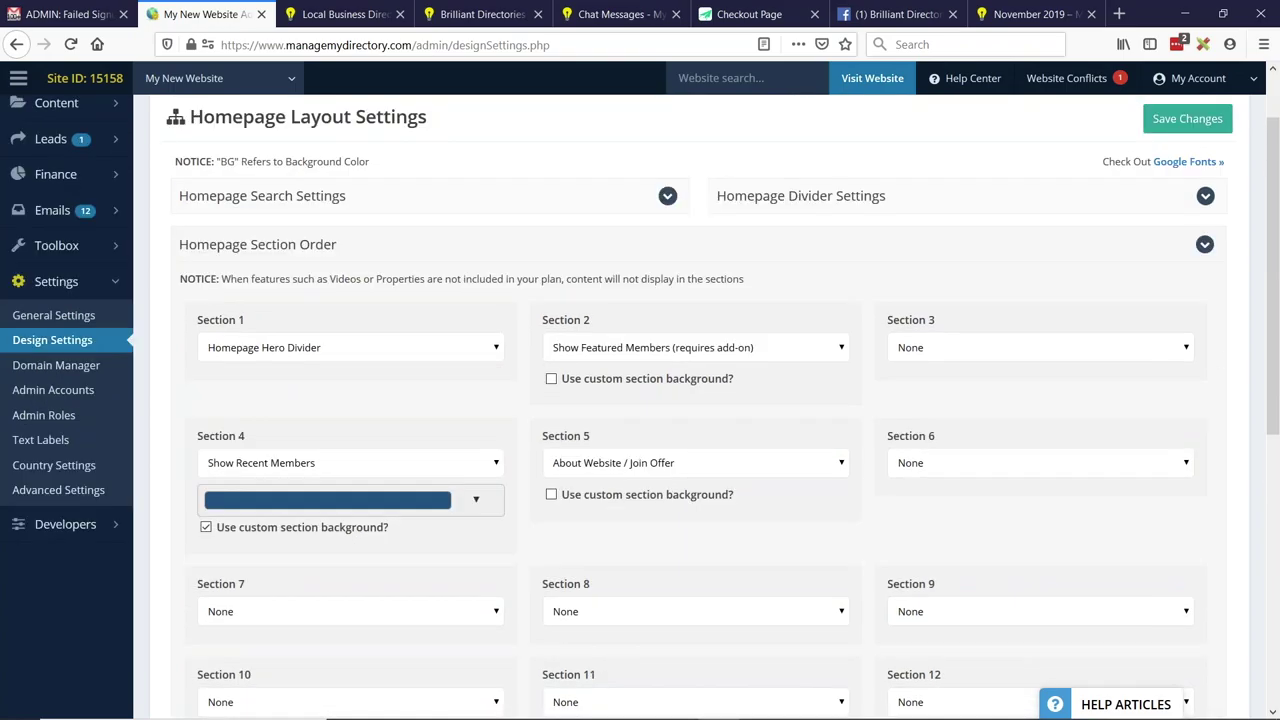
scroll(1217, 181, "up", 1)
left_click(1187, 199)
Reload the live homepage and examine how the Newest Members title reads against the section's background color
mouse_move(345, 14)
left_mouse_down()
mouse_move(110, 75)
mouse_move(309, 149)
mouse_move(345, 14)
left_mouse_up()
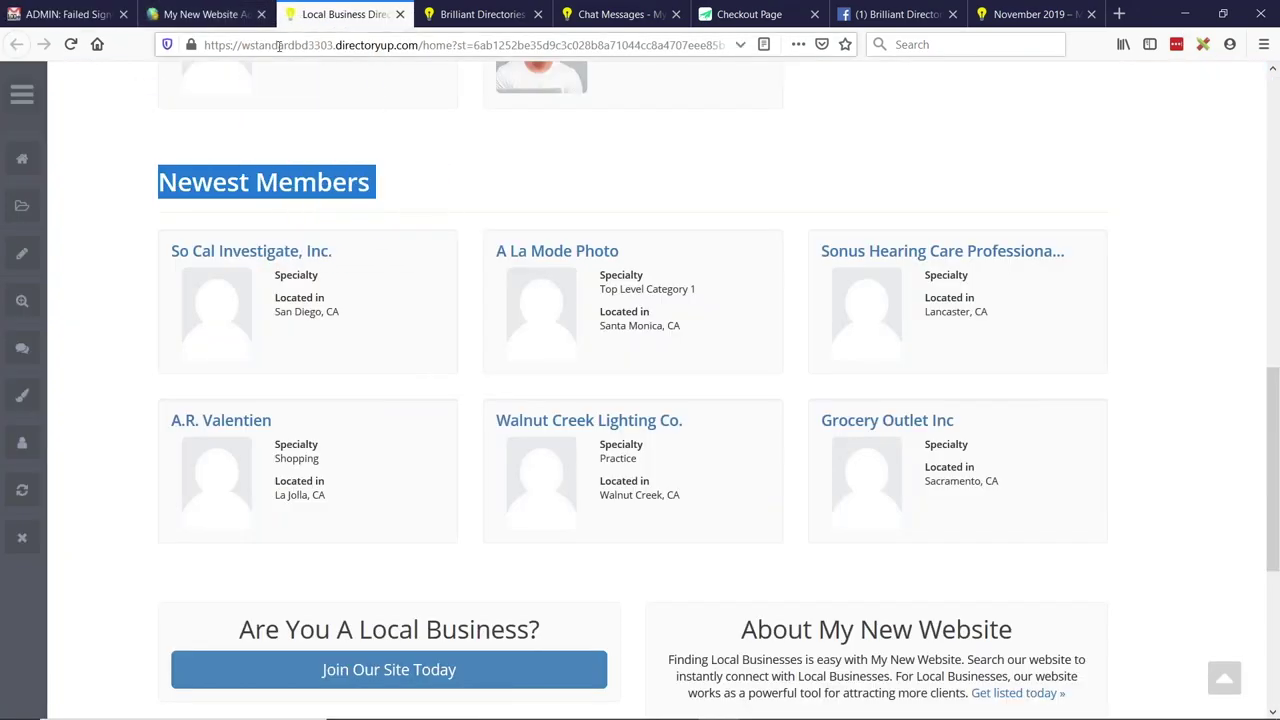
left_click(69, 46)
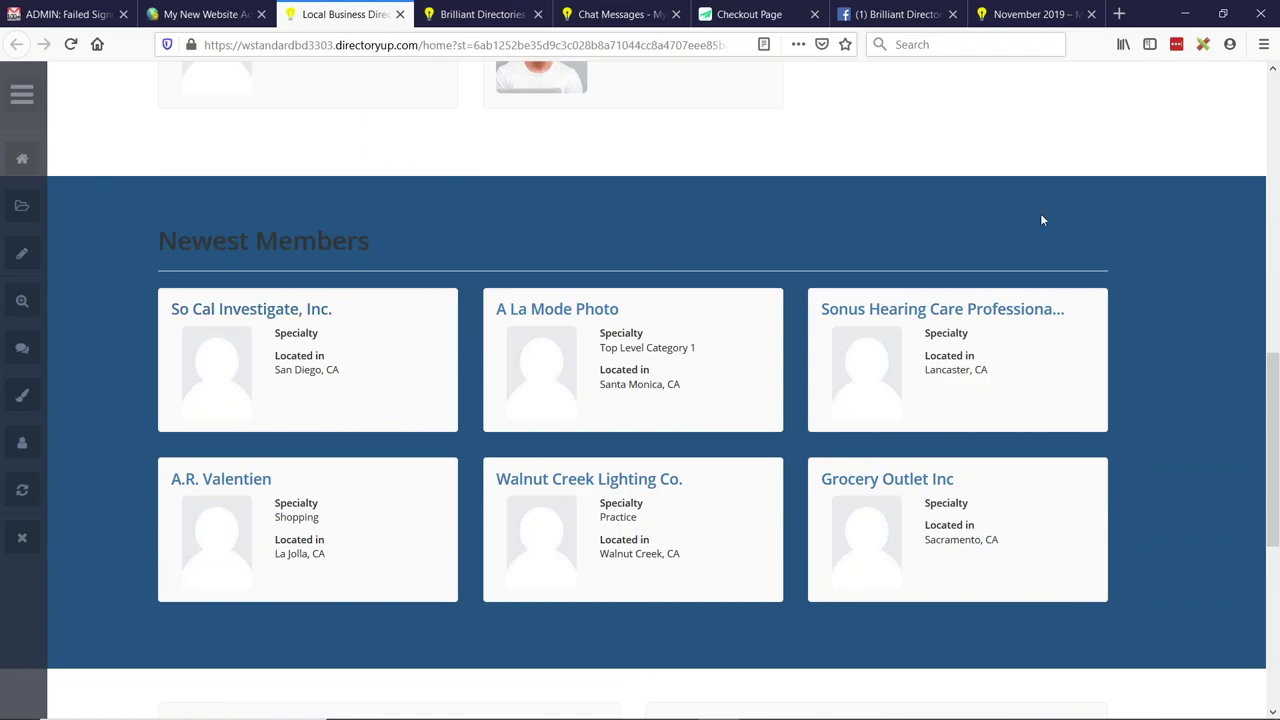
scroll(1158, 414, "up", 5)
scroll(1156, 406, "down", 4)
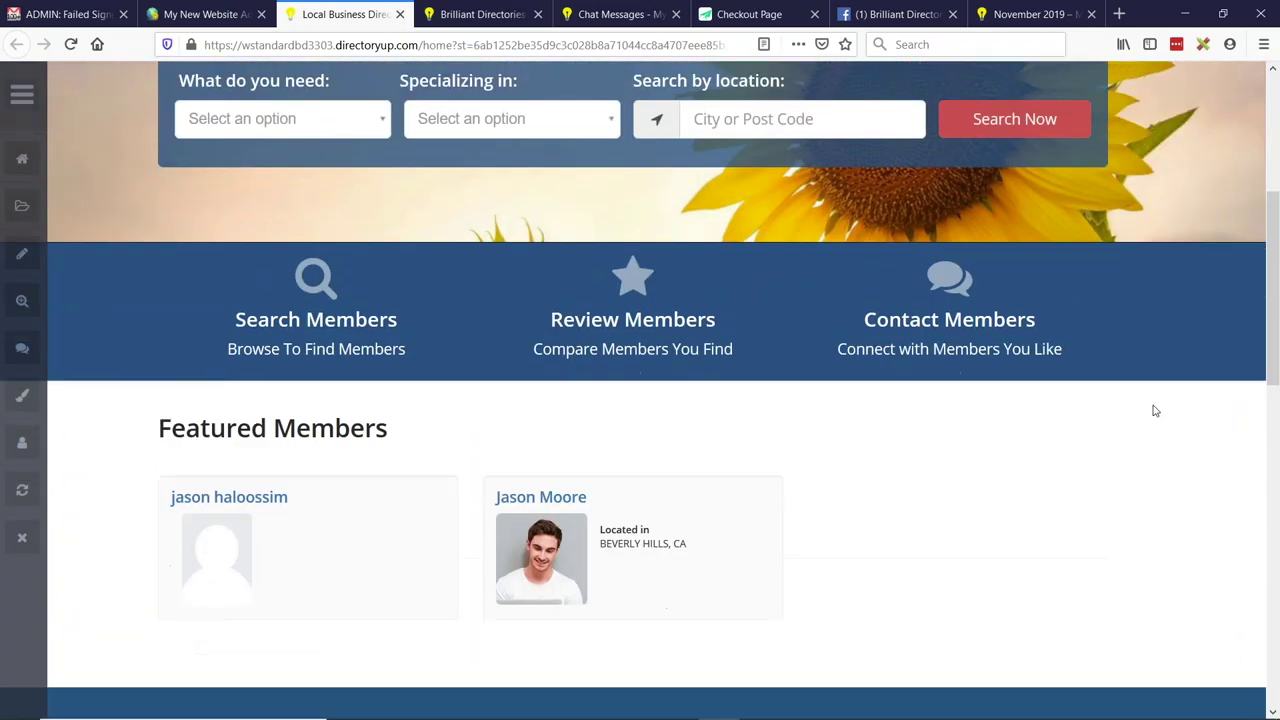
scroll(1156, 395, "down", 2)
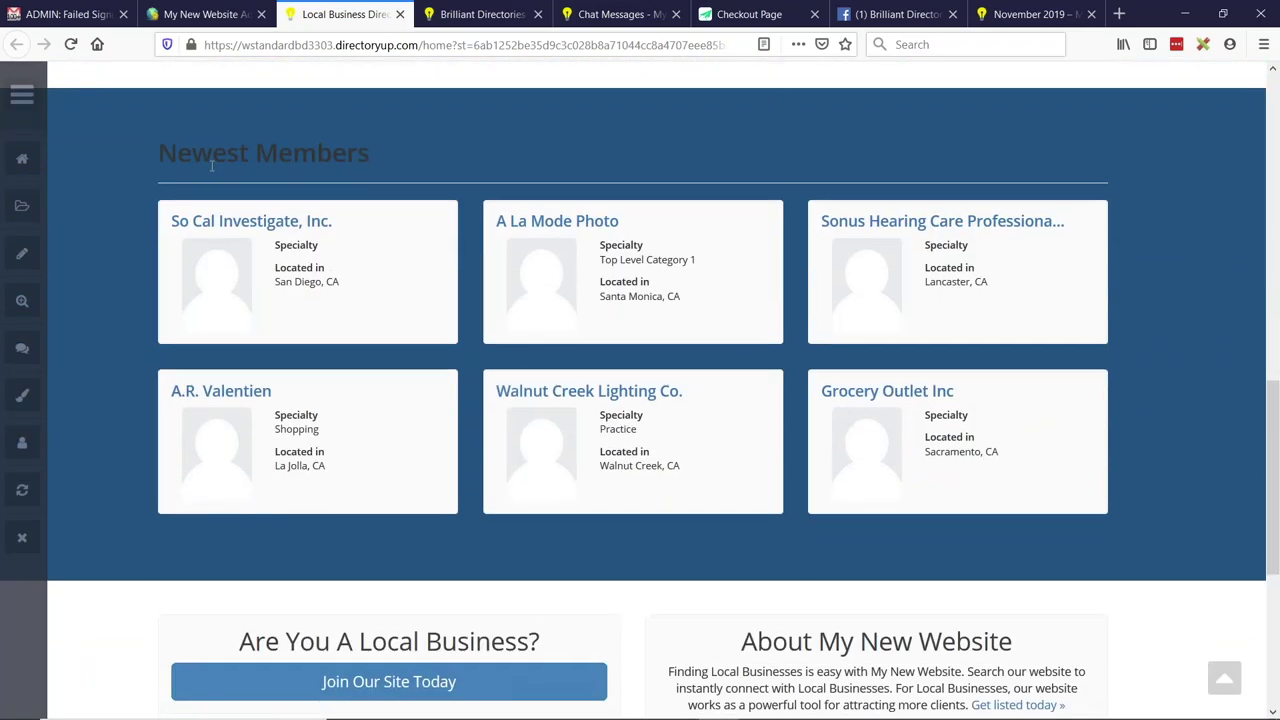
left_click_drag(155, 161, 358, 160)
left_click(409, 164)
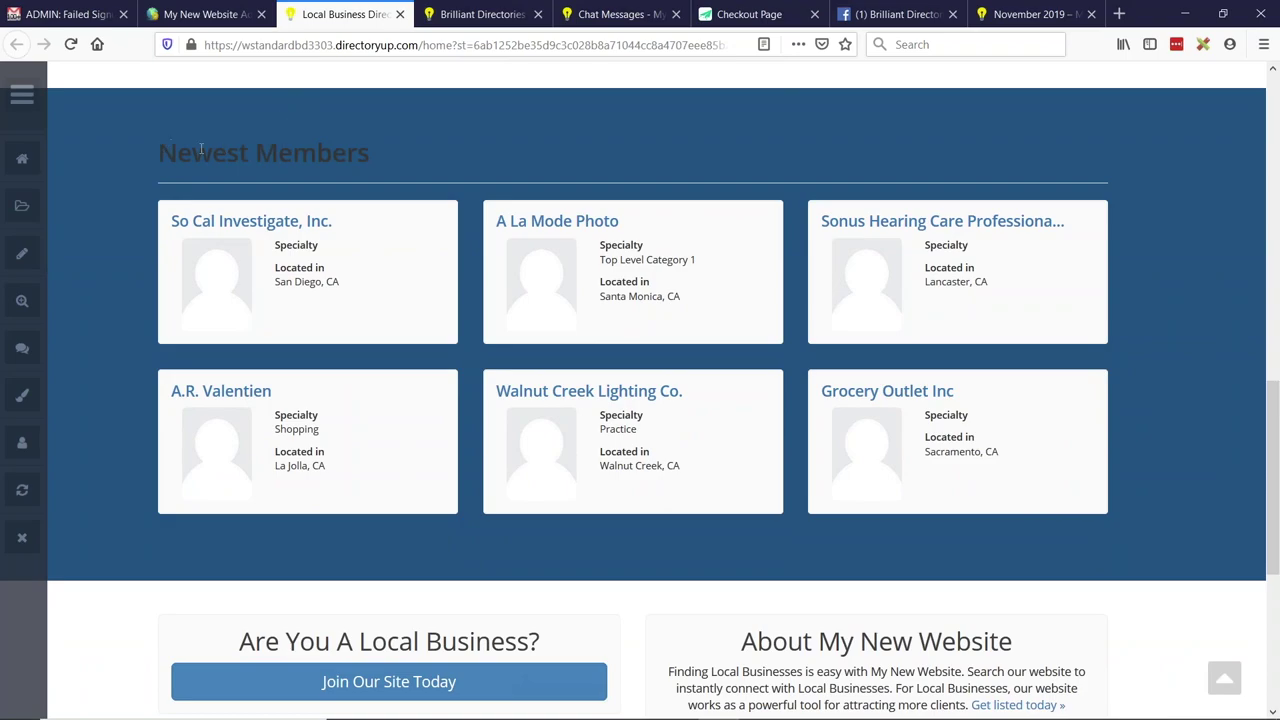
Return to the admin's homepage layout settings, collapse Homepage Section Order and expand the Recent Members settings under Homepage Section Order Options
left_click(211, 18)
scroll(430, 200, "down", 2)
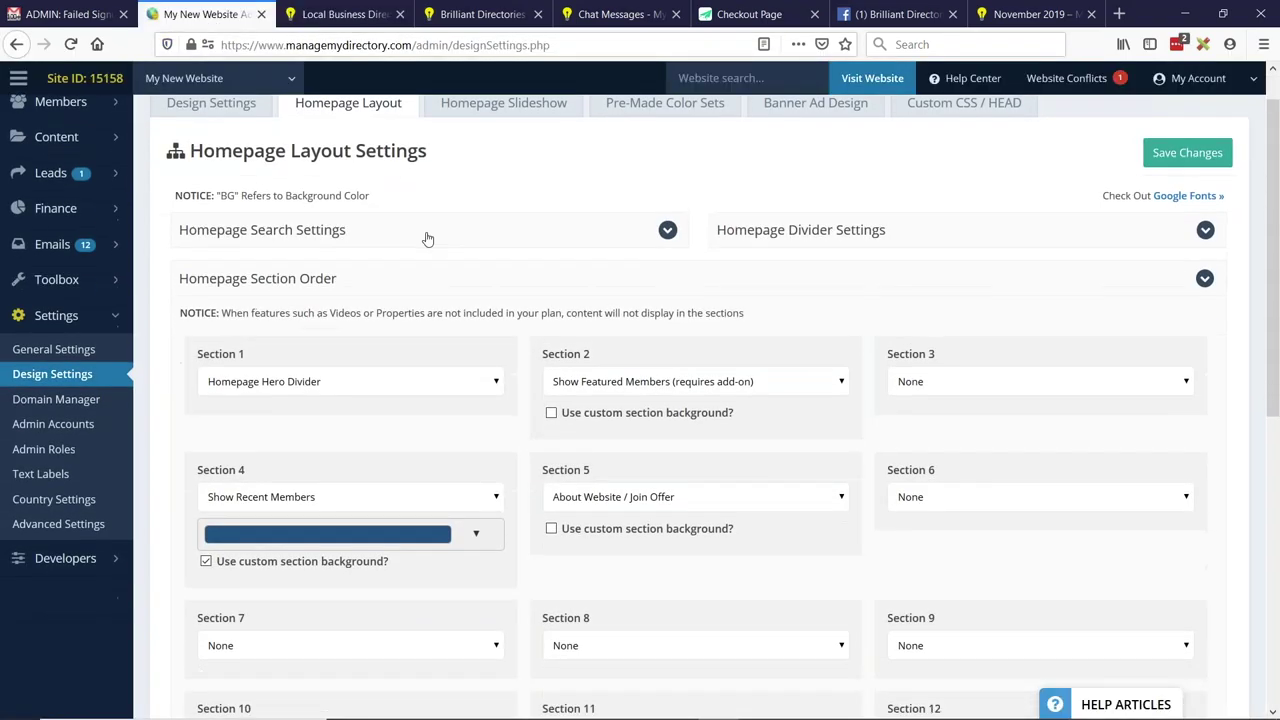
scroll(290, 220, "up", 2)
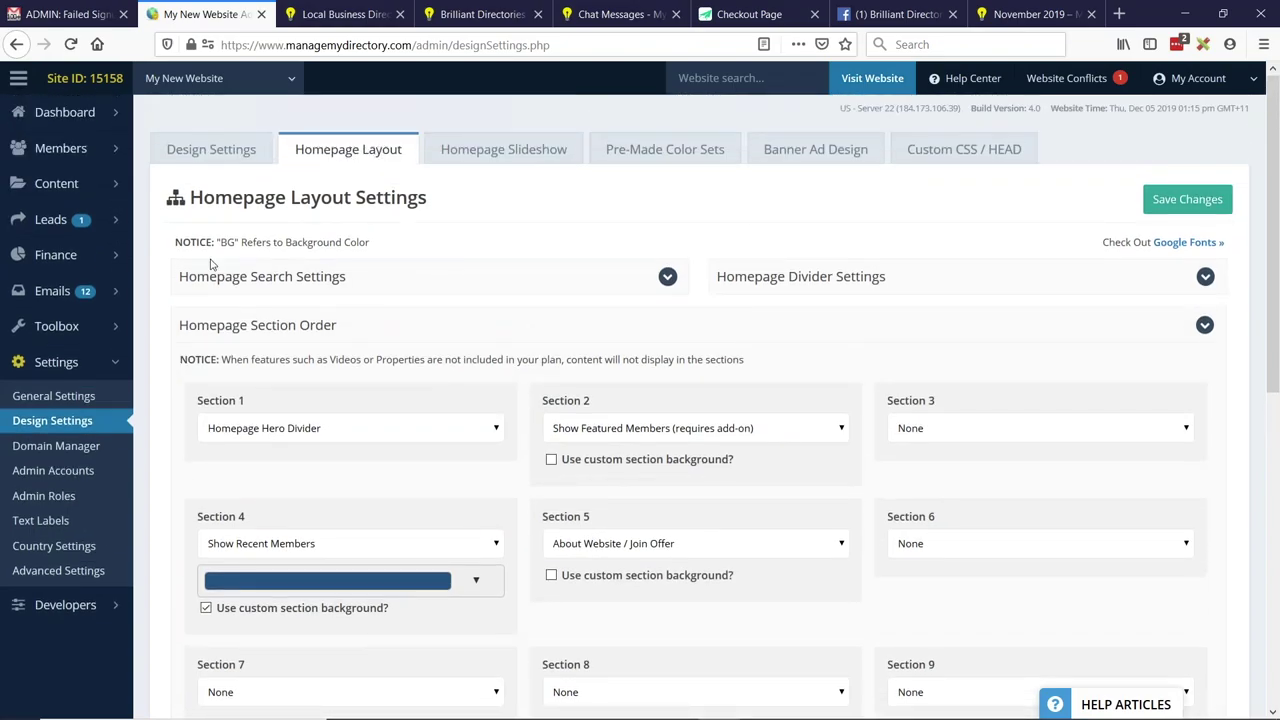
left_click(303, 333)
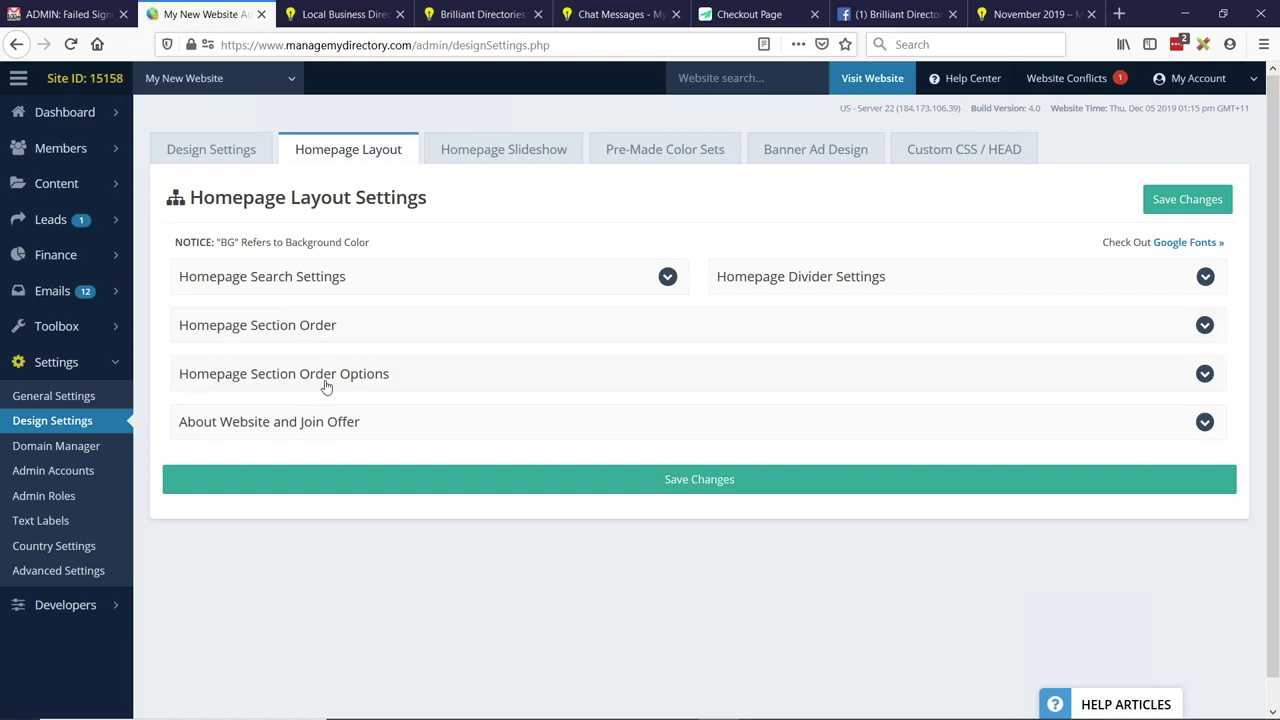
left_click(358, 386)
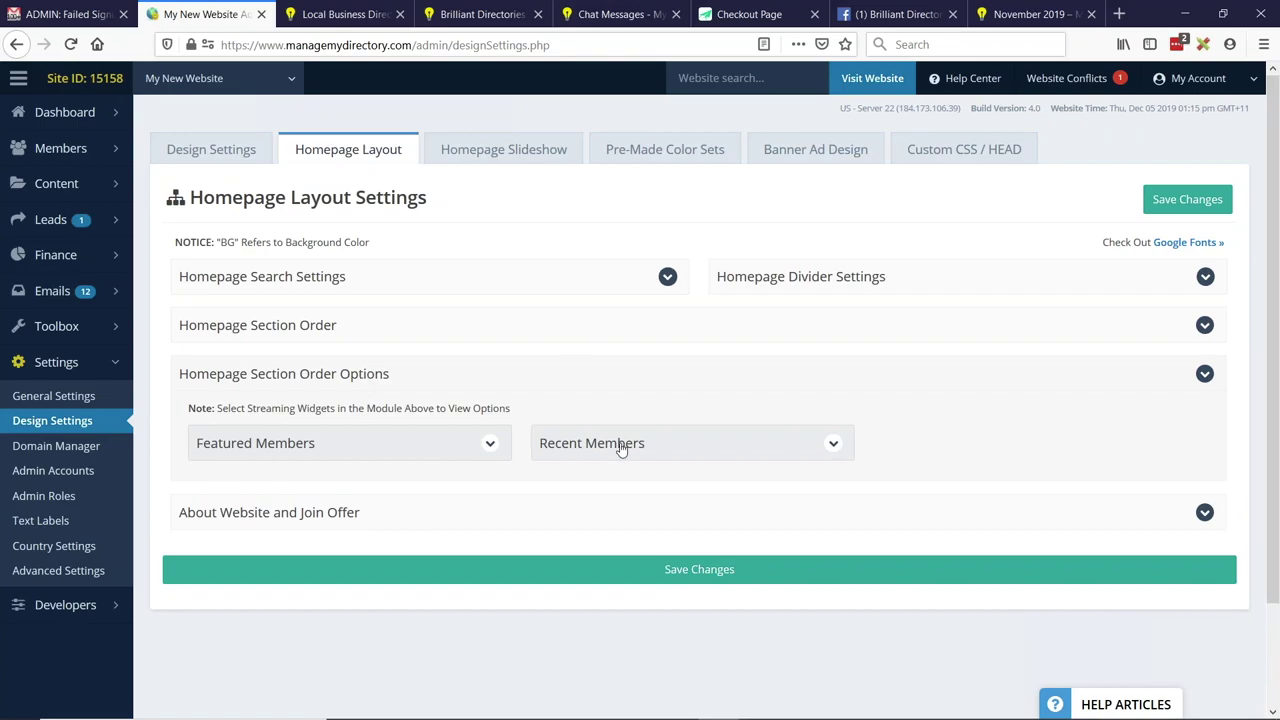
left_click(620, 447)
Set the Title Color of the Recent Members section to white, rgb(255, 255, 255)
scroll(640, 330, "down", 2)
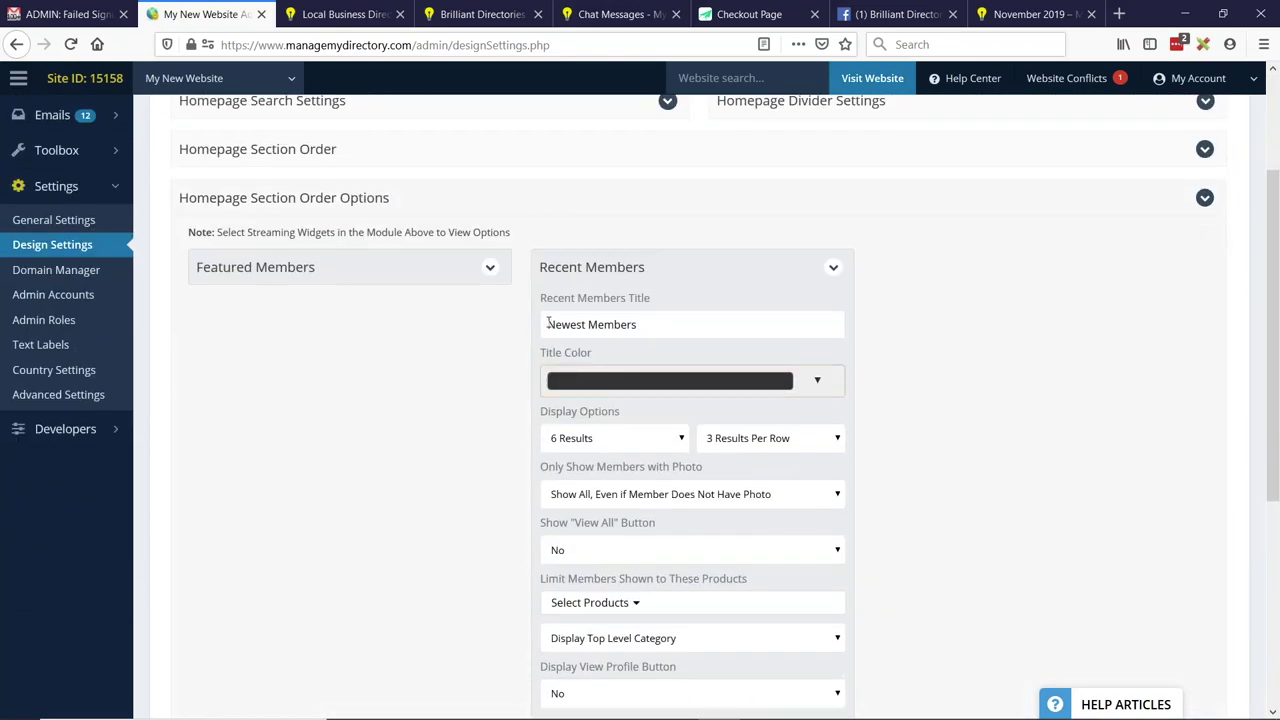
triple_click(652, 323)
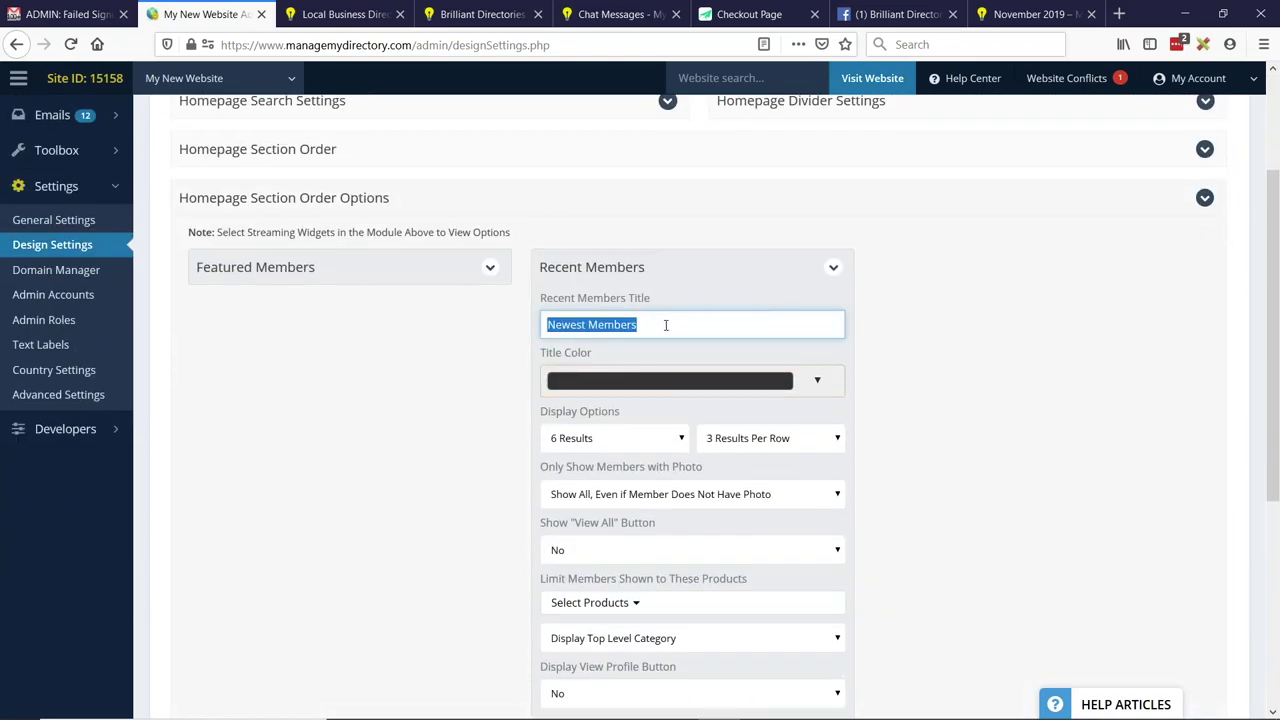
left_click(658, 389)
left_click_drag(588, 411, 584, 406)
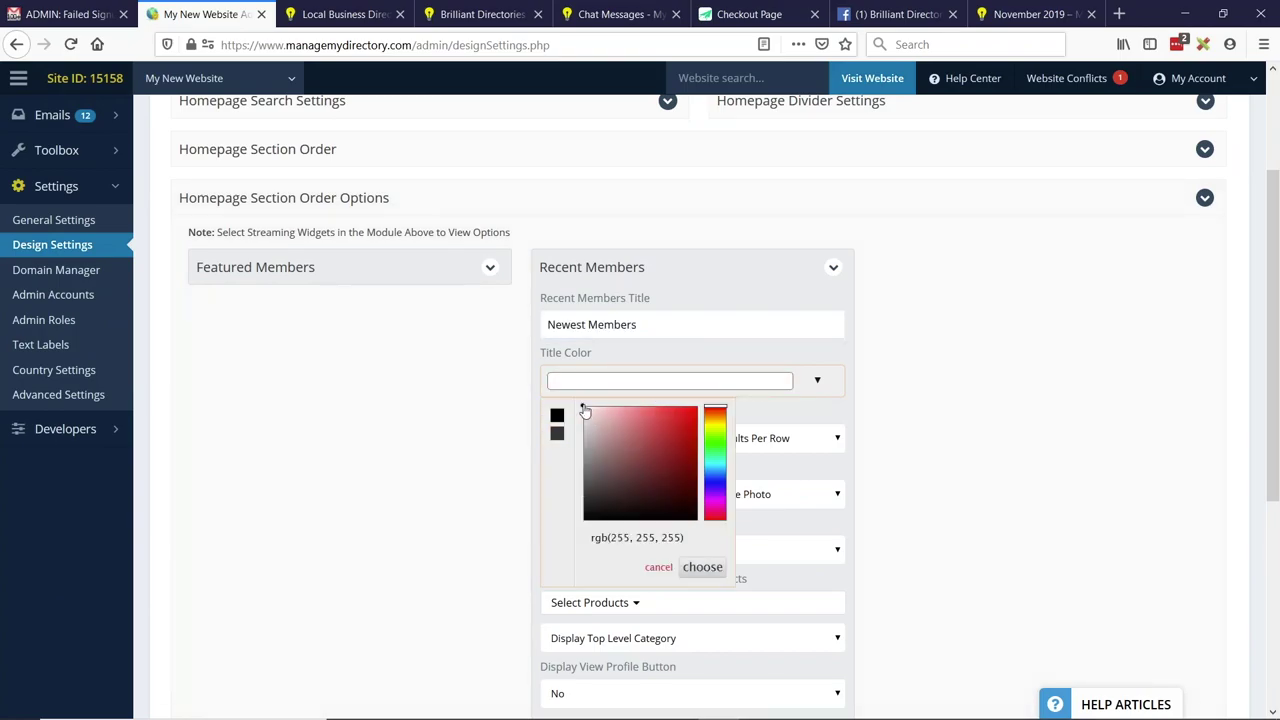
left_click(700, 567)
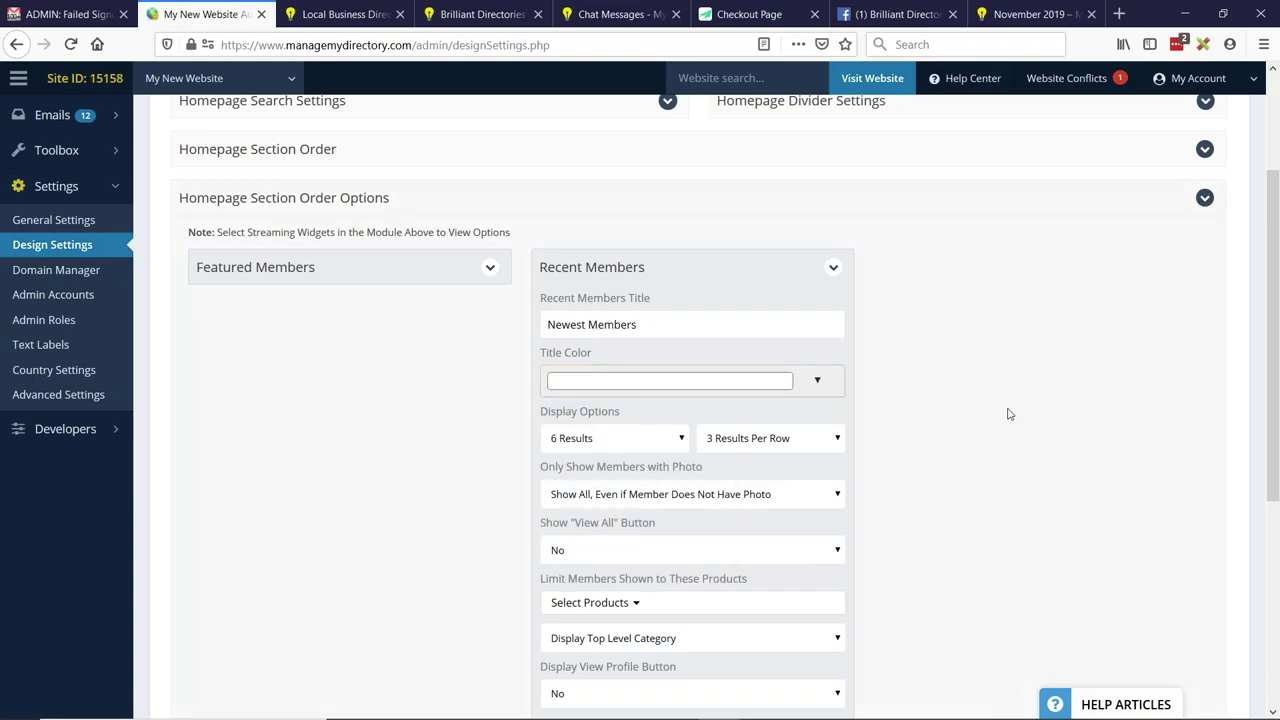
Save the homepage layout changes and reload the live homepage at the Newest Members section
scroll(1008, 377, "down", 4)
left_click(801, 457)
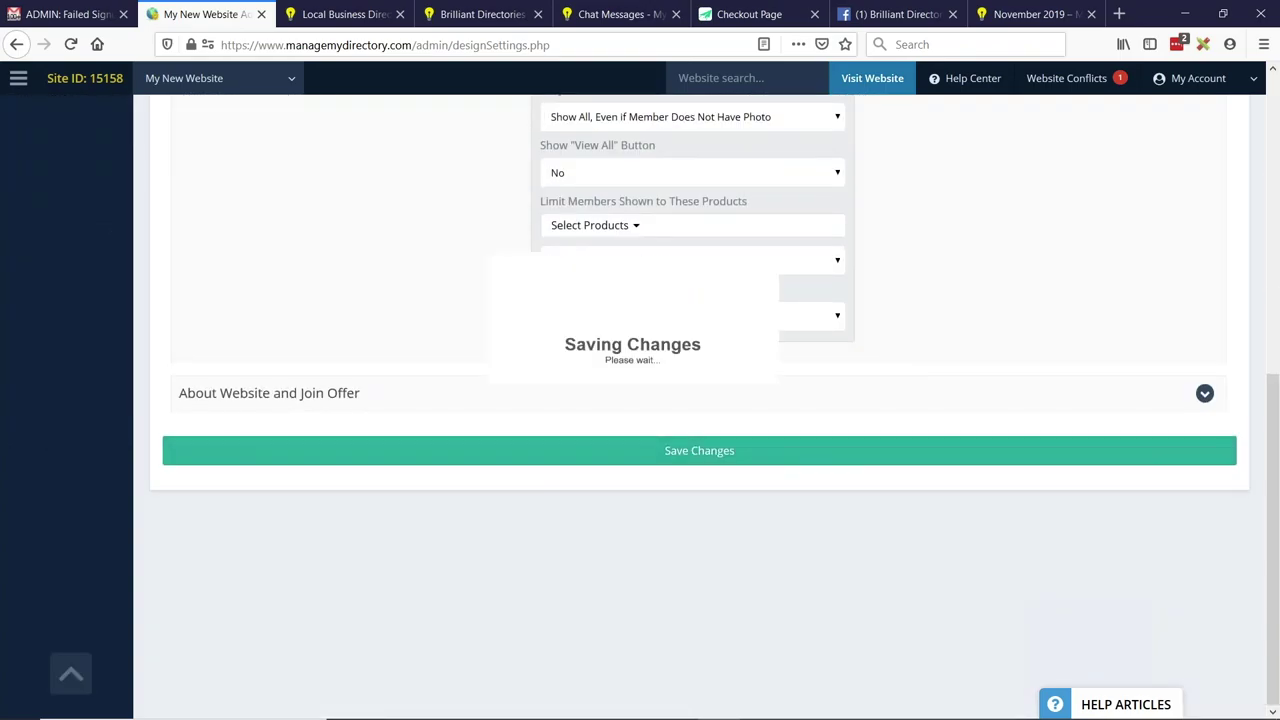
left_click(345, 14)
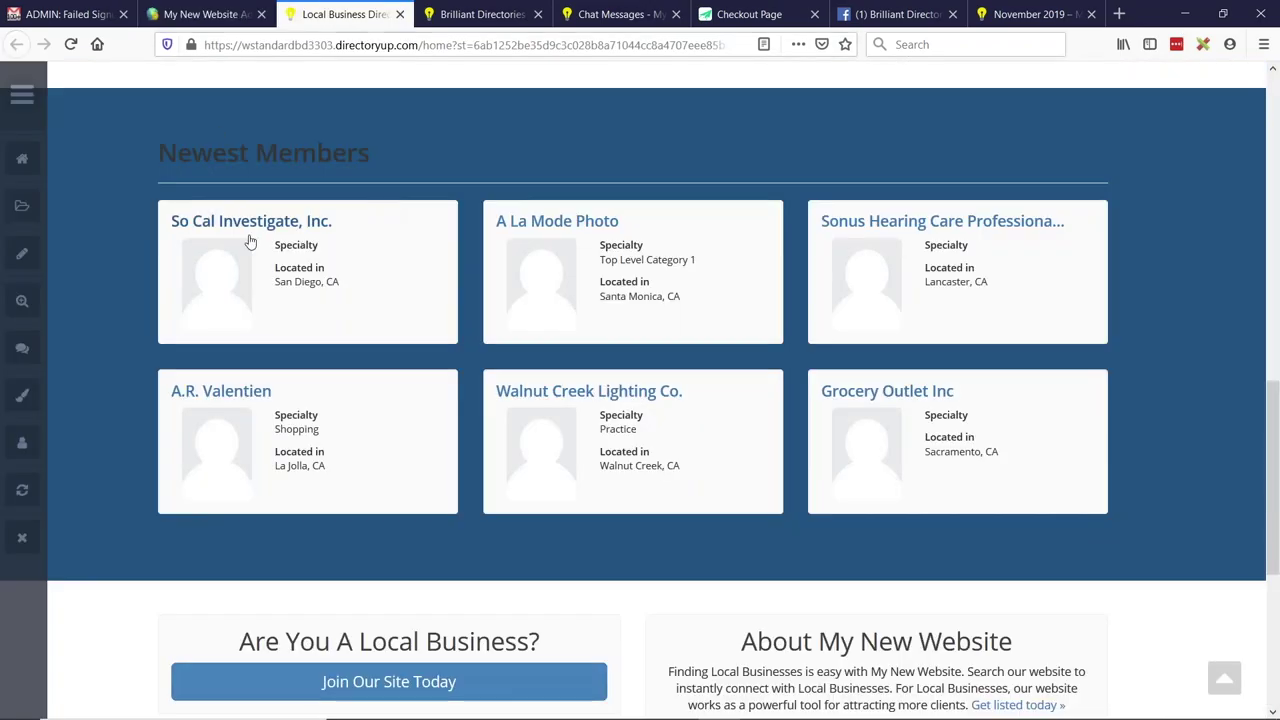
scroll(377, 249, "up", 2)
left_click(66, 42)
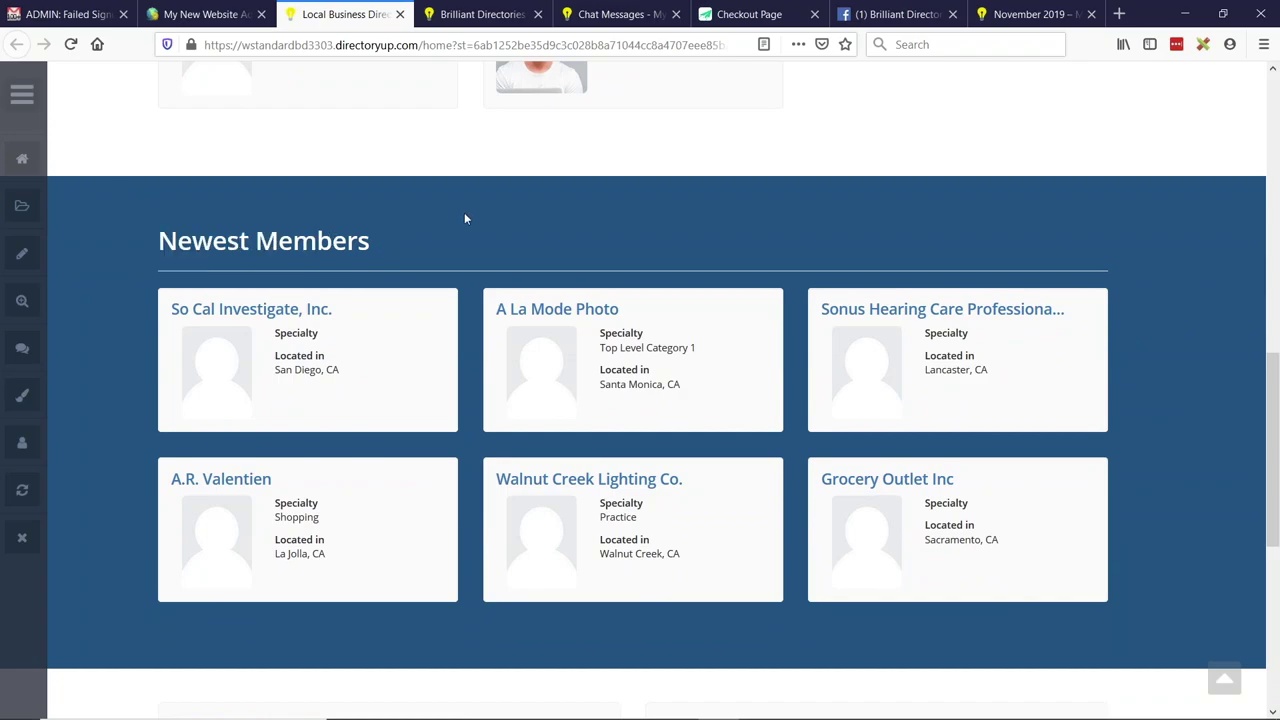
Examine the Newest Members title against its blue background and compare it with the Featured Members section on the live homepage
scroll(464, 218, "up", 8)
scroll(464, 218, "down", 6)
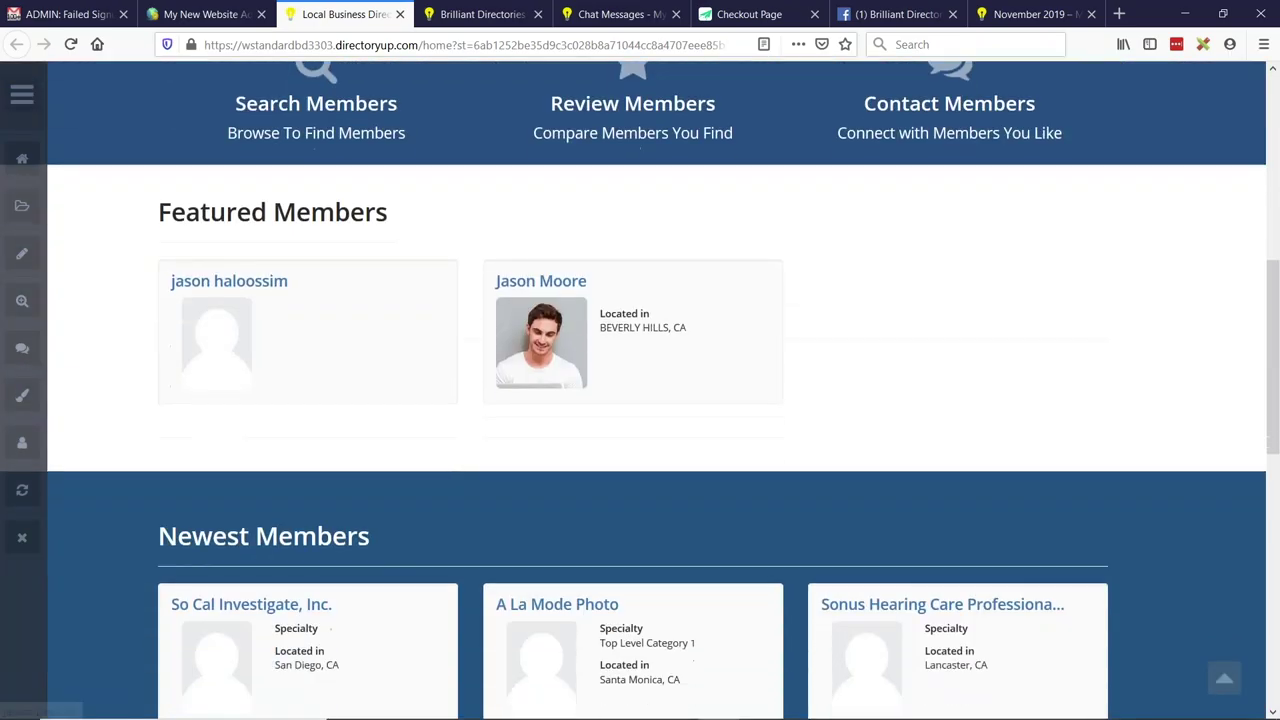
scroll(237, 264, "down", 4)
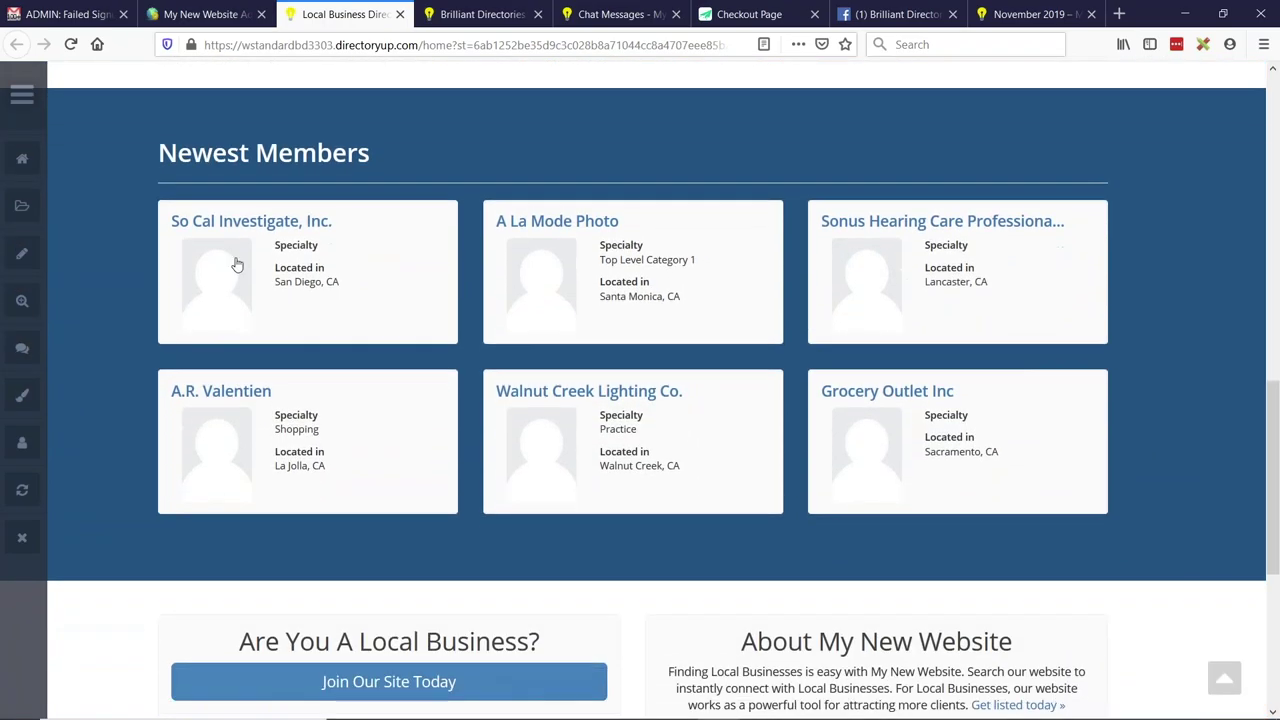
scroll(226, 171, "up", 2)
scroll(183, 237, "down", 1)
left_click_drag(176, 240, 318, 240)
left_click(318, 240)
scroll(608, 204, "down", 1)
scroll(1203, 286, "up", 2)
scroll(1203, 286, "down", 2)
scroll(1203, 281, "up", 3)
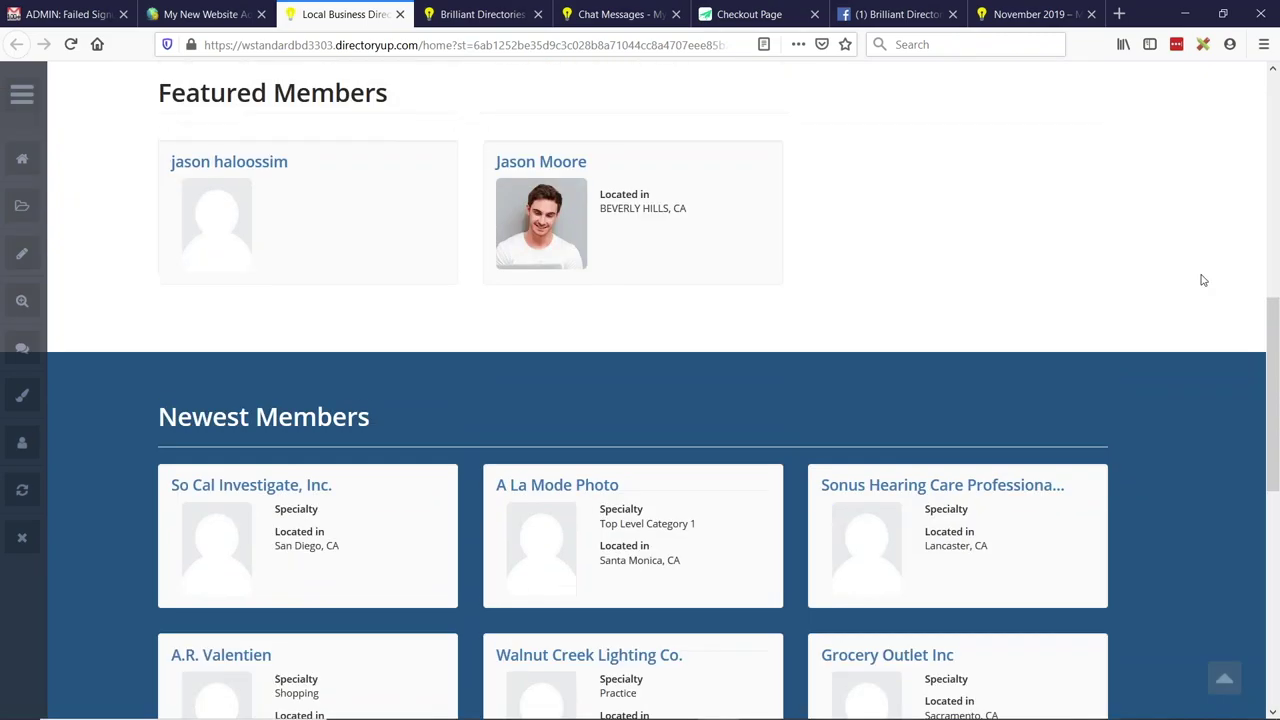
scroll(1190, 275, "up", 2)
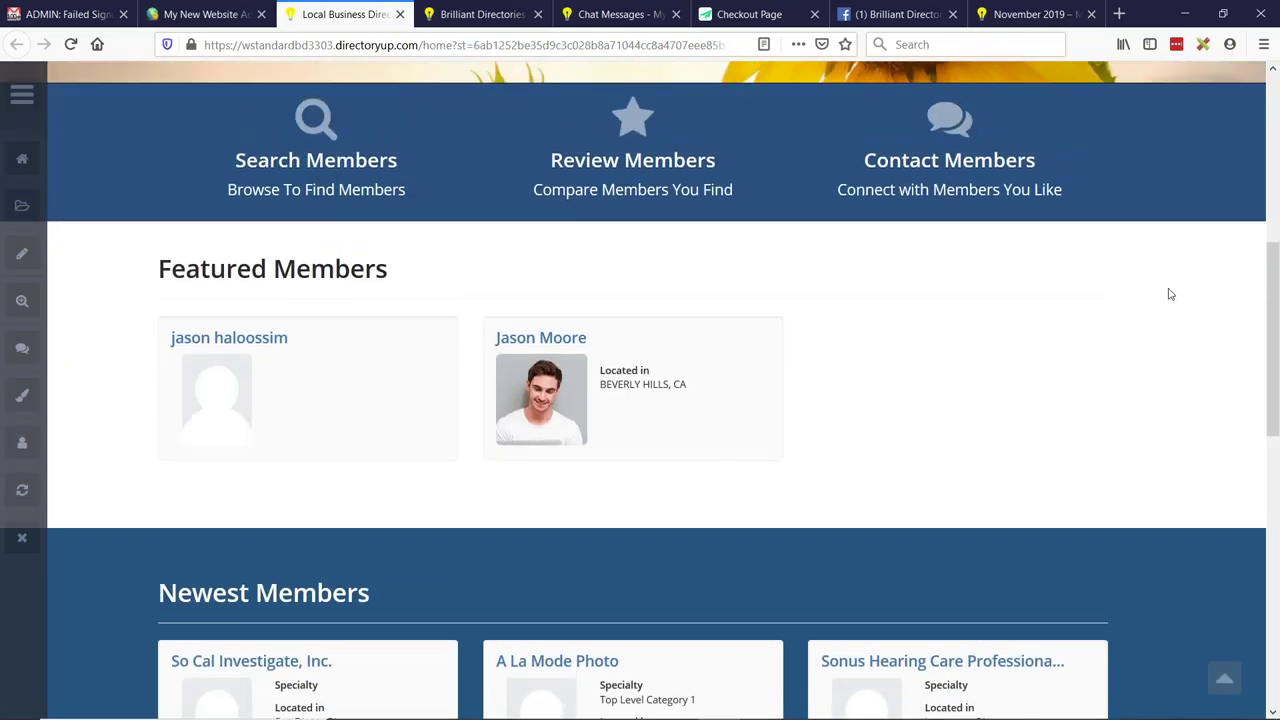
scroll(1147, 325, "down", 2)
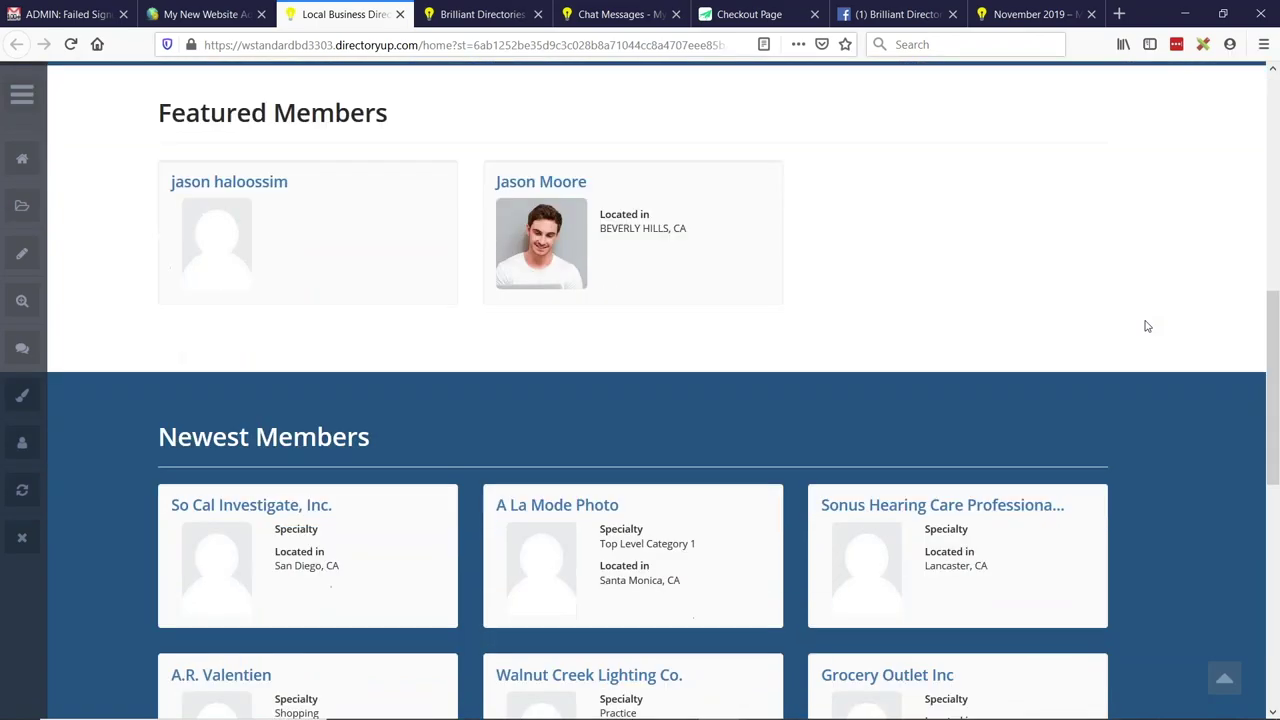
scroll(424, 323, "down", 1)
scroll(410, 318, "down", 1)
key("alt+Tab")
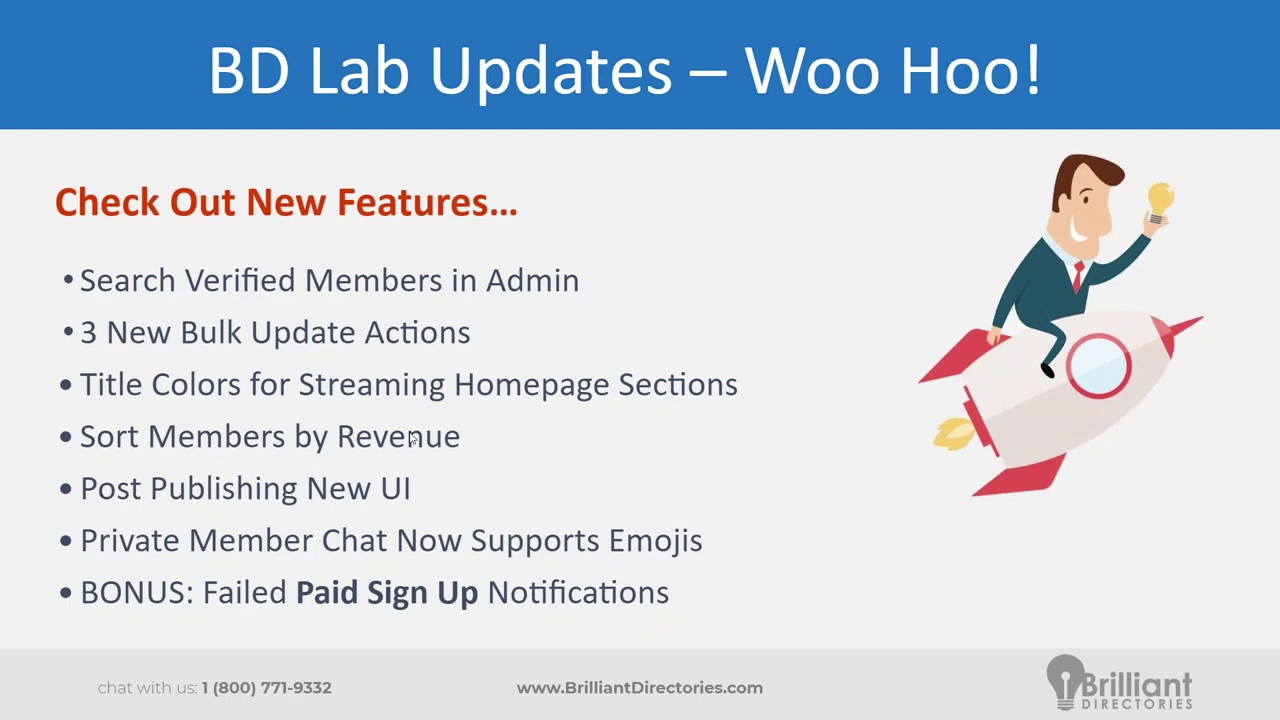
key("alt+Tab")
scroll(437, 400, "up", 1)
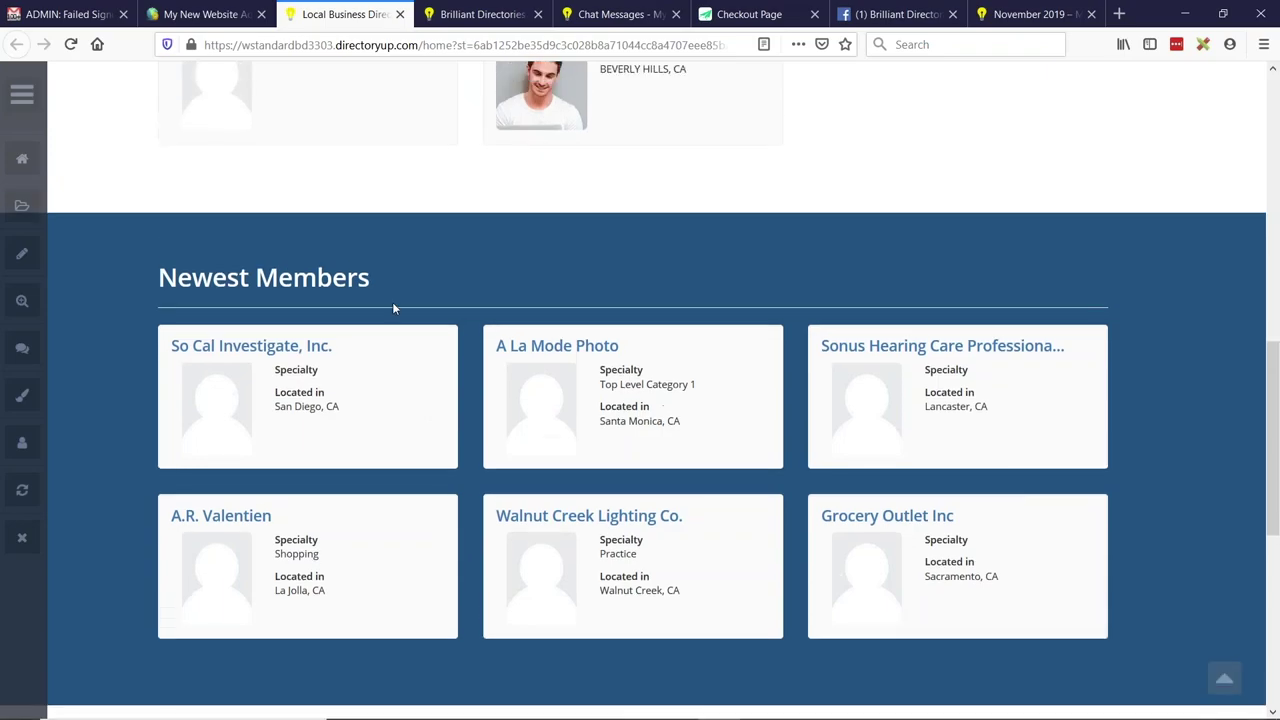
Return to the website admin and open the Membership Plans page under Finance
key("ctrl+Page_Up")
scroll(320, 466, "up", 6)
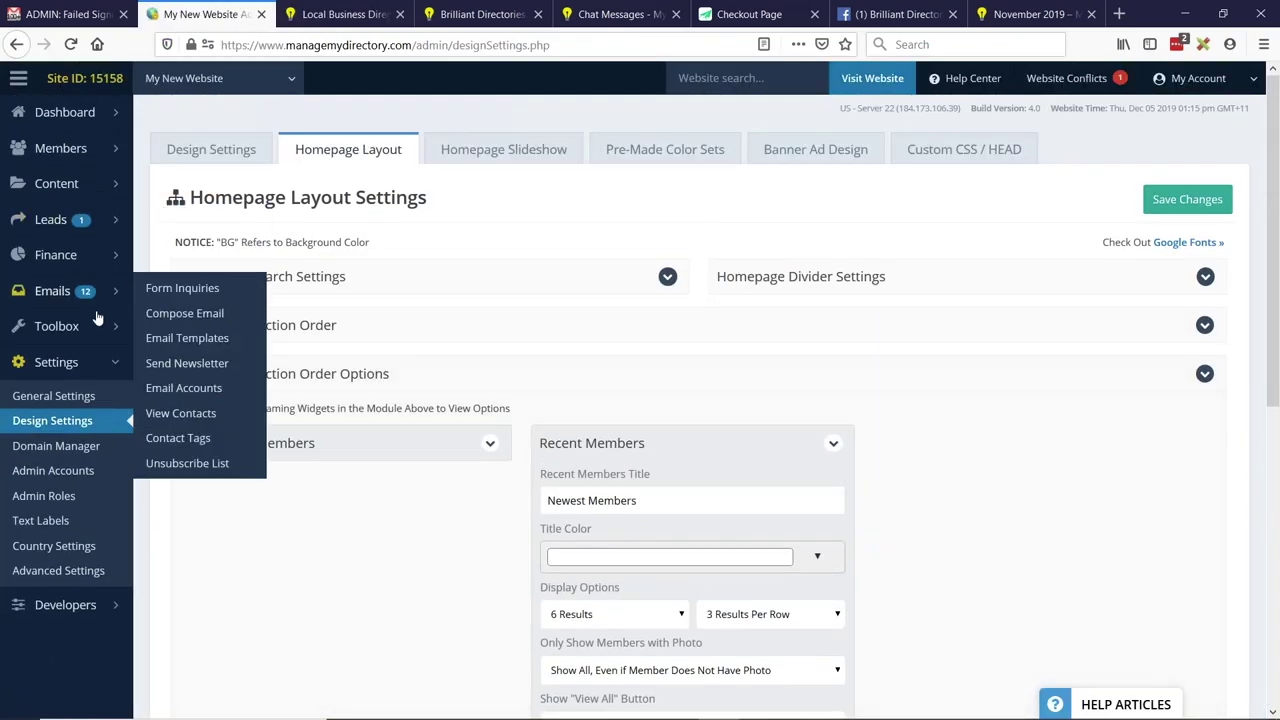
left_click(60, 255)
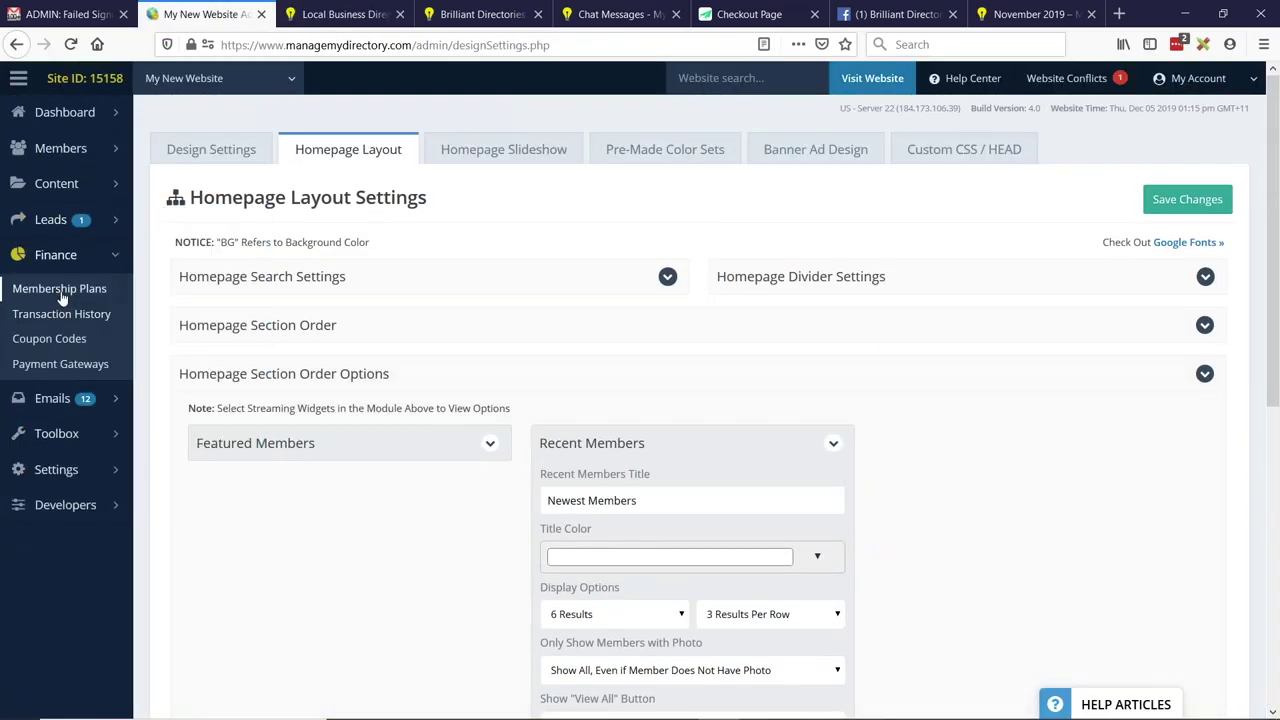
left_click(22, 286)
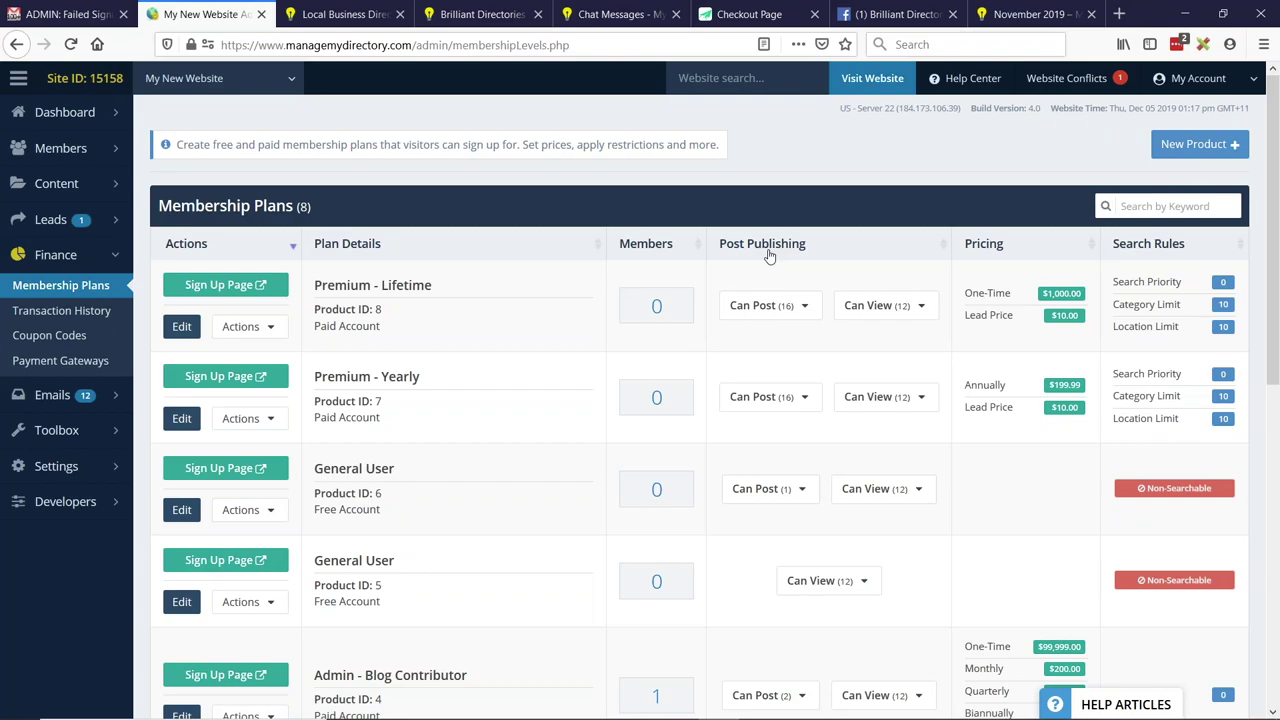
Examine the Can Post and Can View post type lists in the Post Publishing column for the Premium and other membership plans
left_click(784, 300)
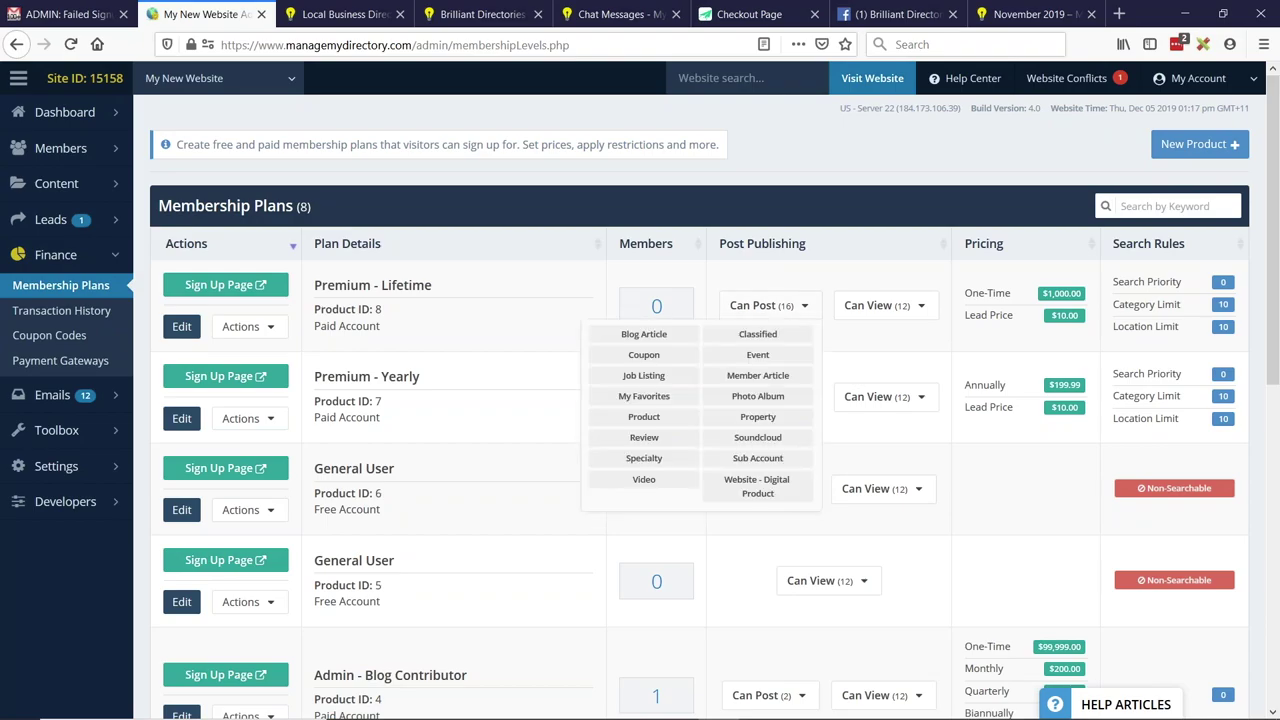
left_click(887, 306)
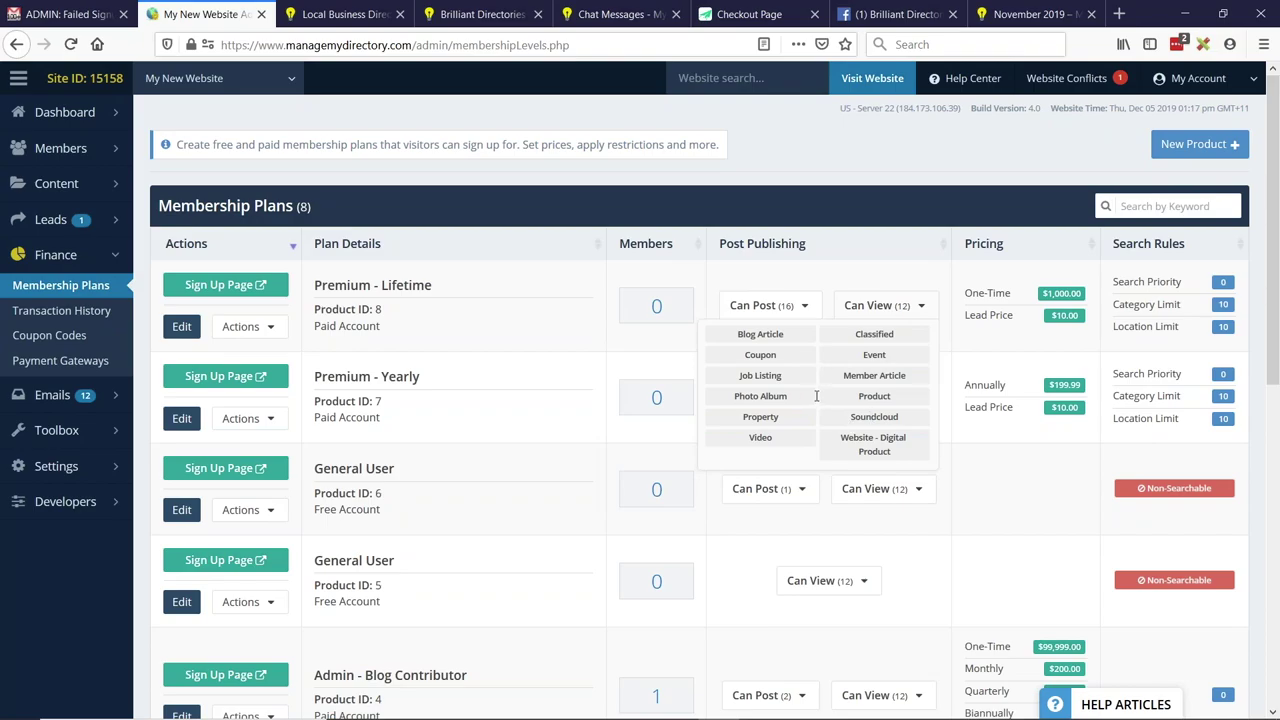
left_click(776, 306)
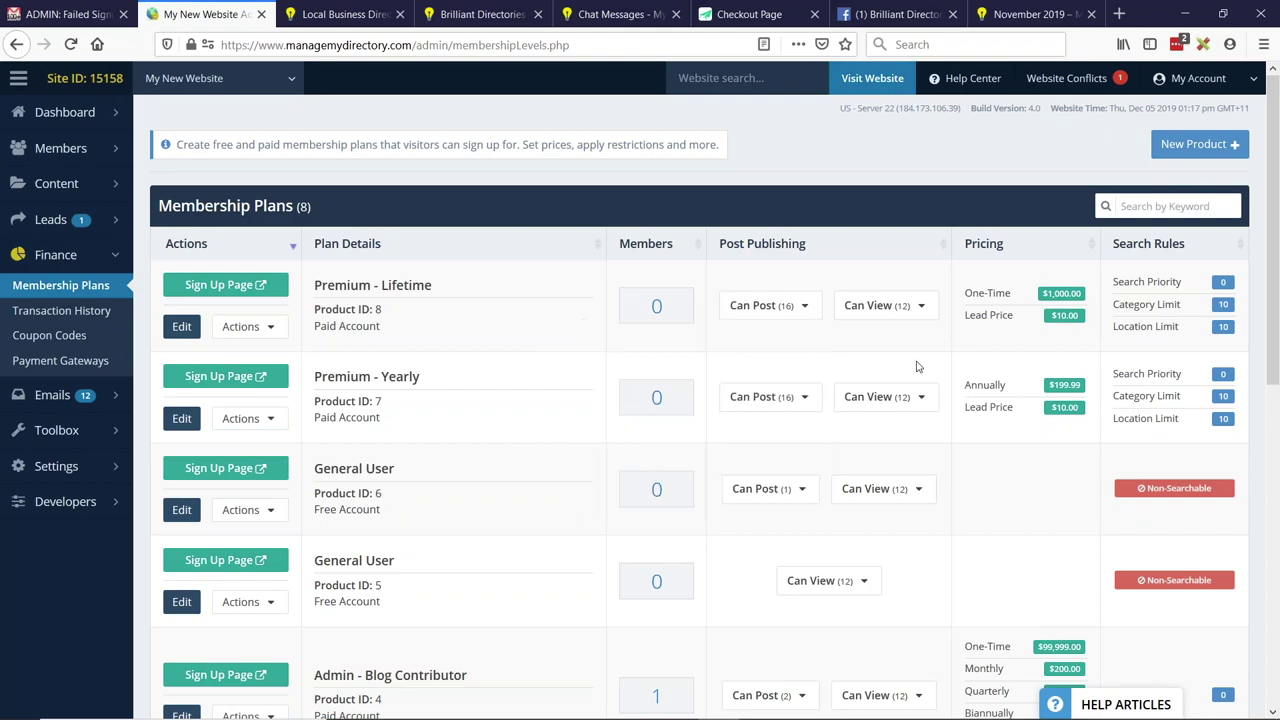
left_click(887, 306)
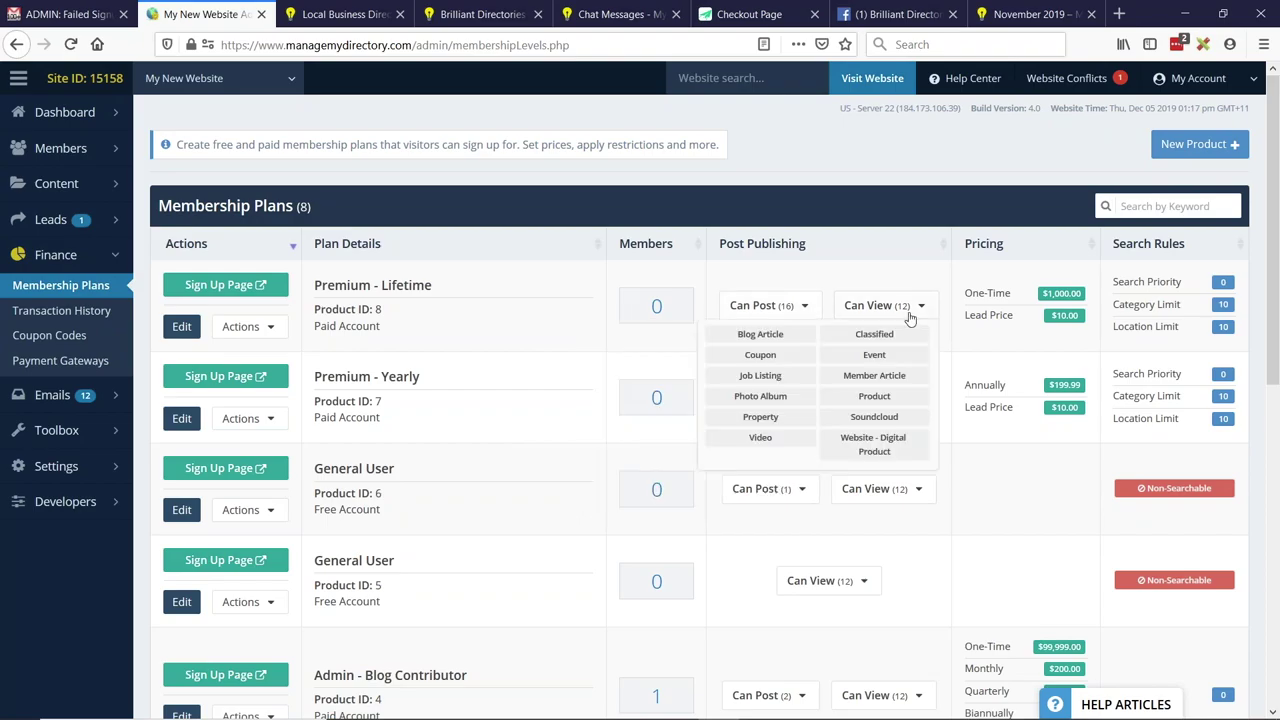
left_click(888, 396)
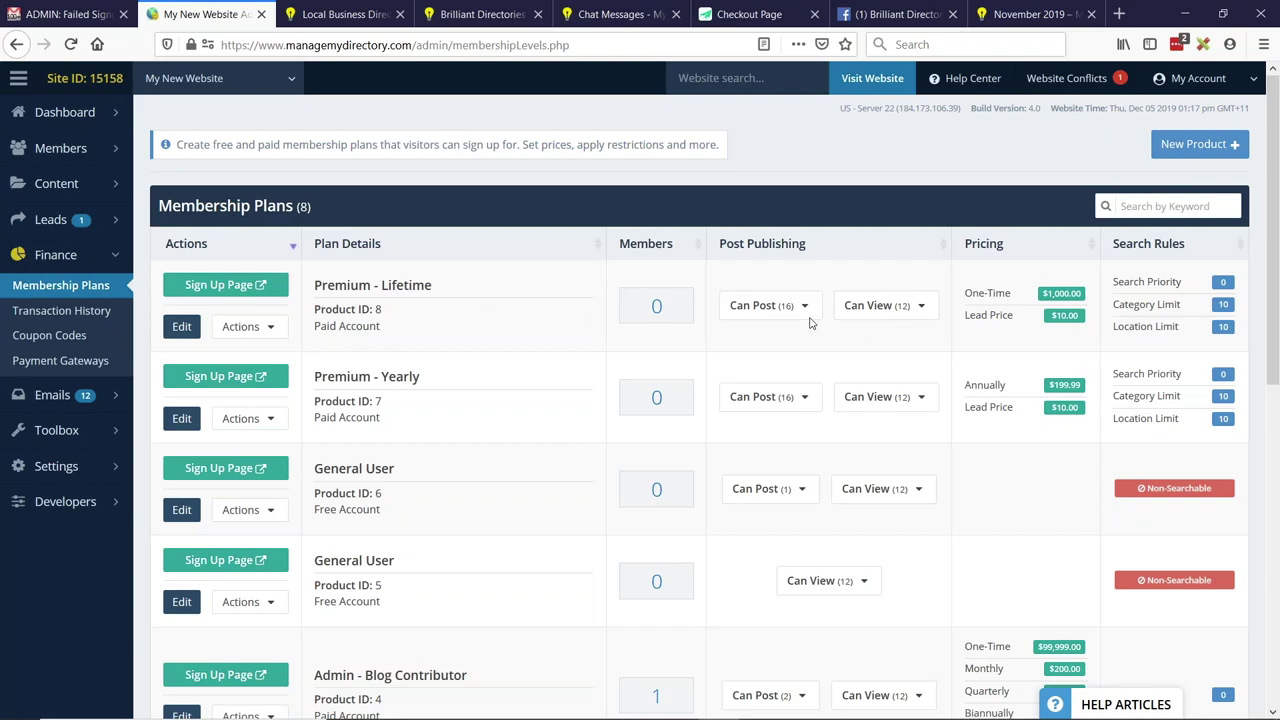
left_click(785, 400)
scroll(503, 375, "down", 3)
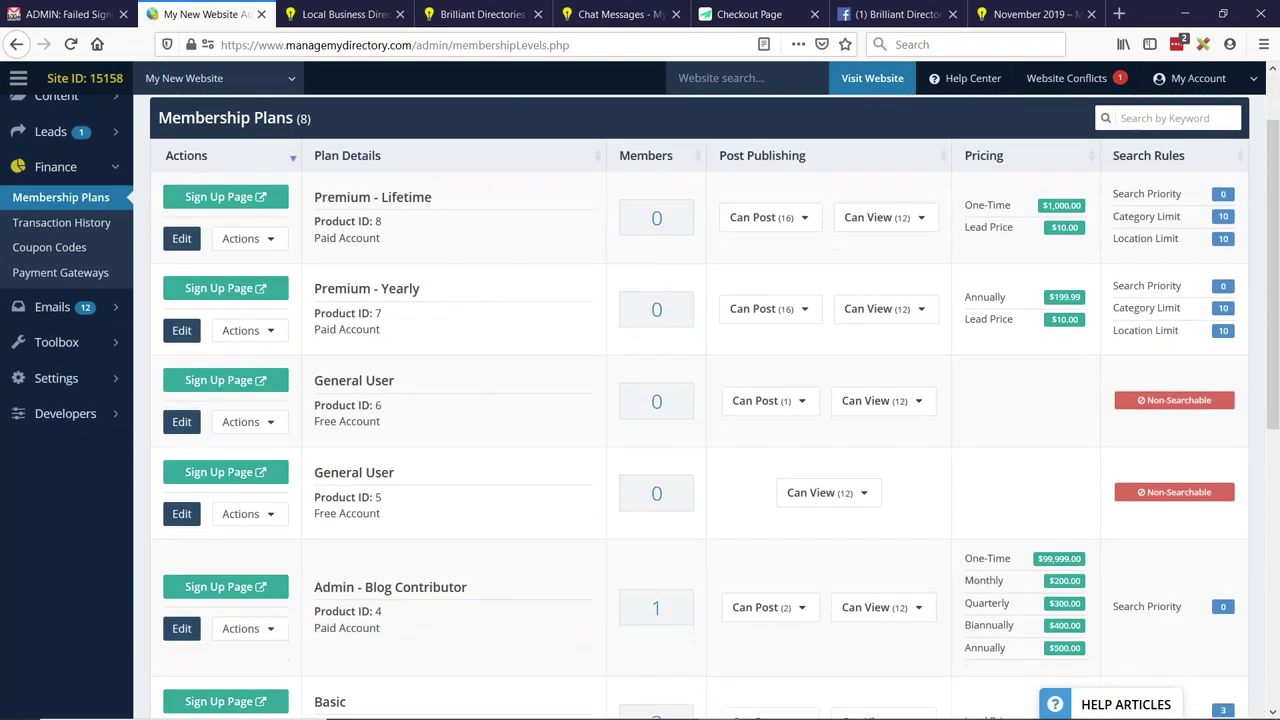
scroll(541, 417, "down", 5)
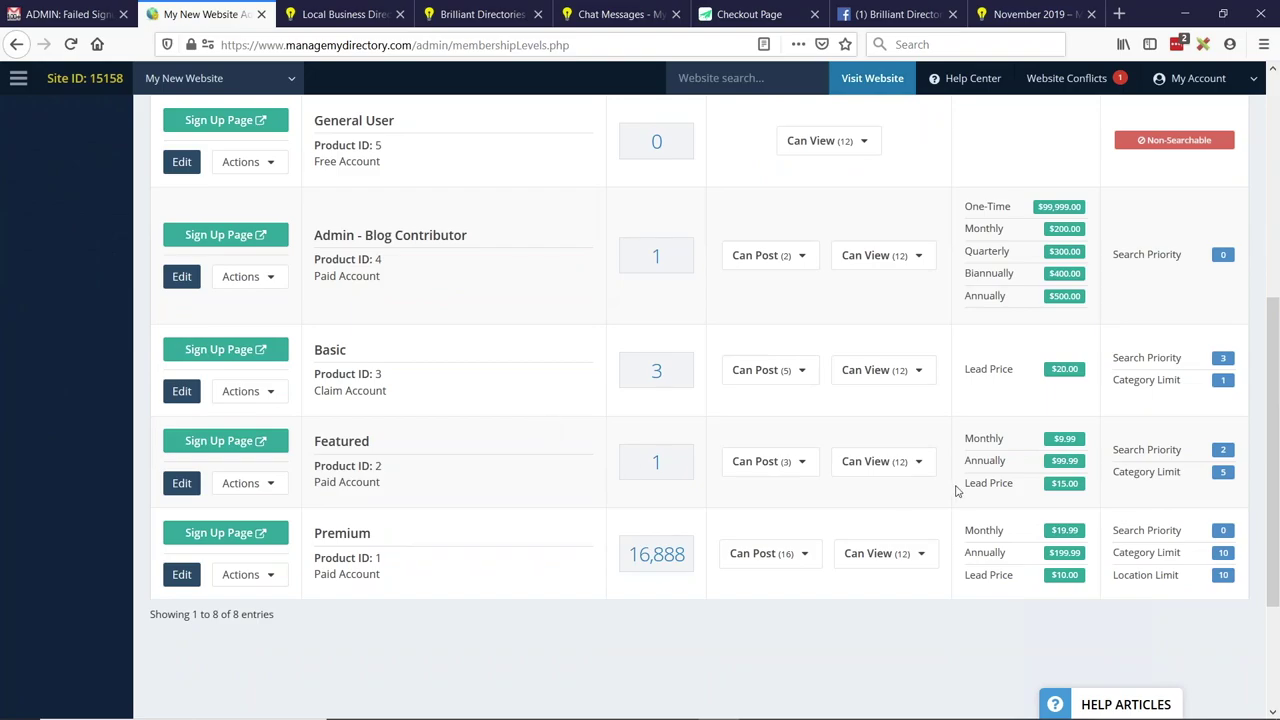
left_click(898, 388)
scroll(1031, 428, "up", 2)
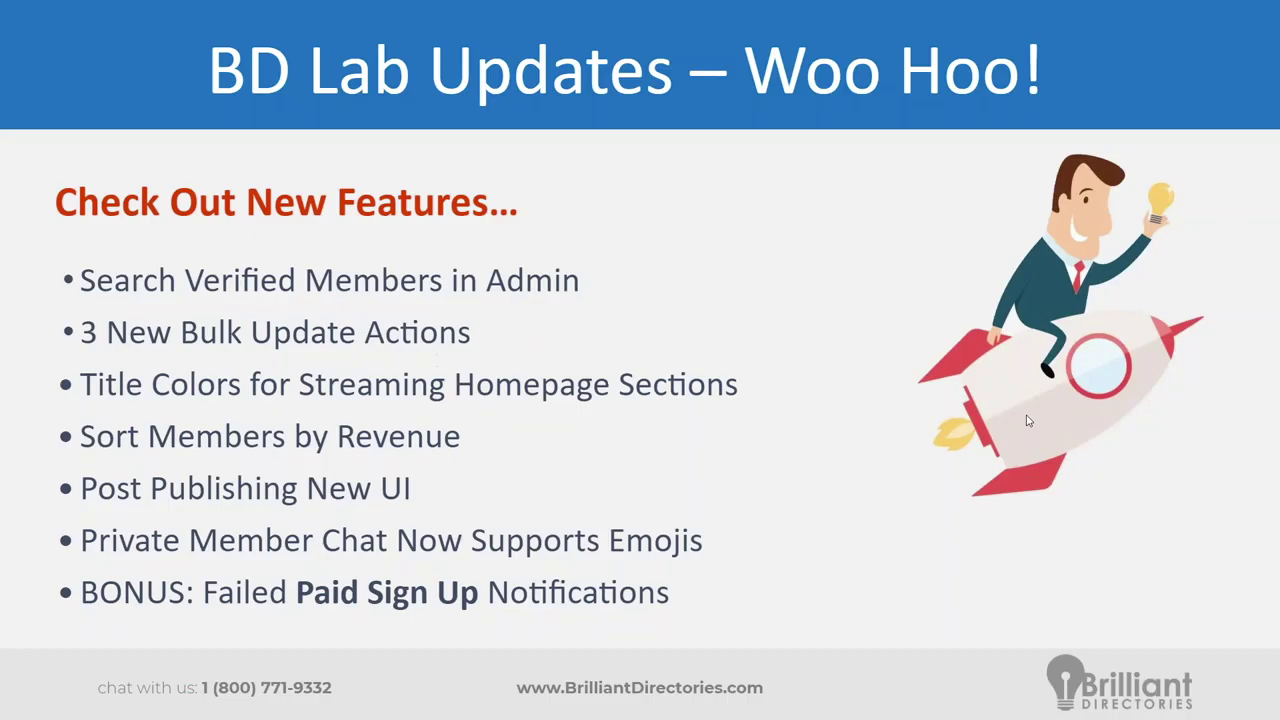